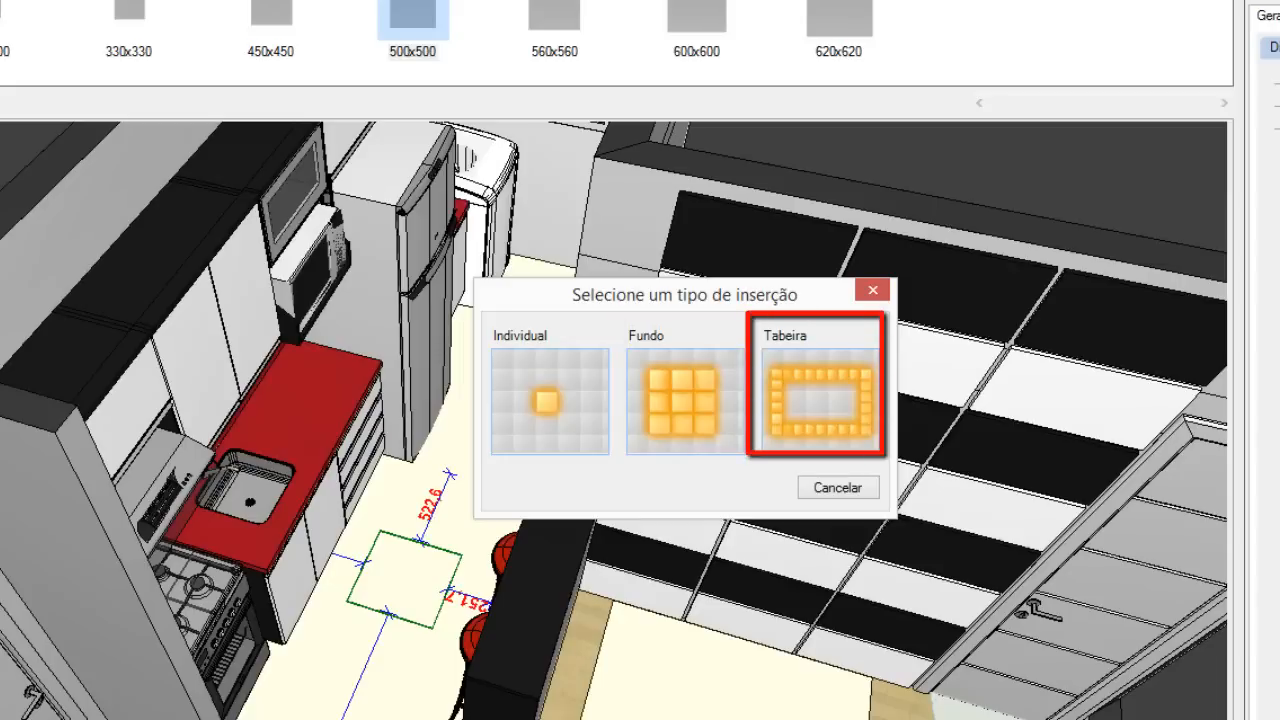
Choose the Fundo insertion type for the 500x500 tile and keep the 01 Alinhada module after reviewing the available layouts
left_click(700, 425)
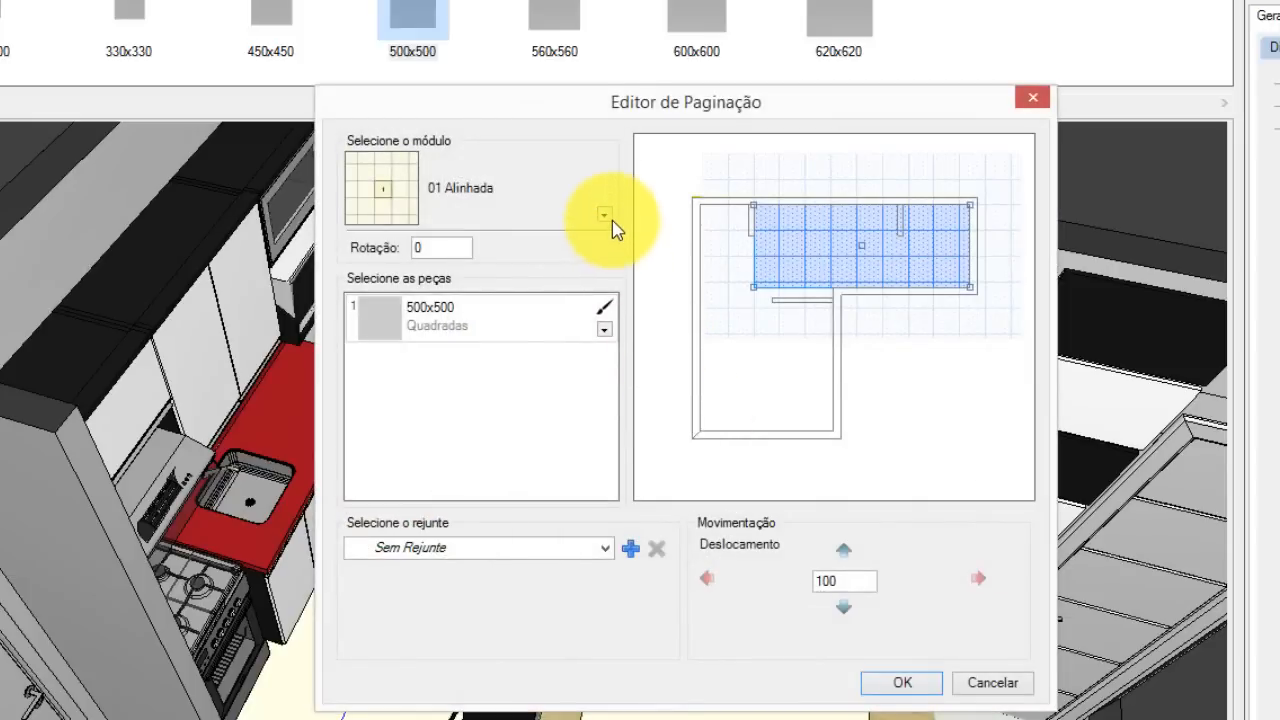
left_click(605, 216)
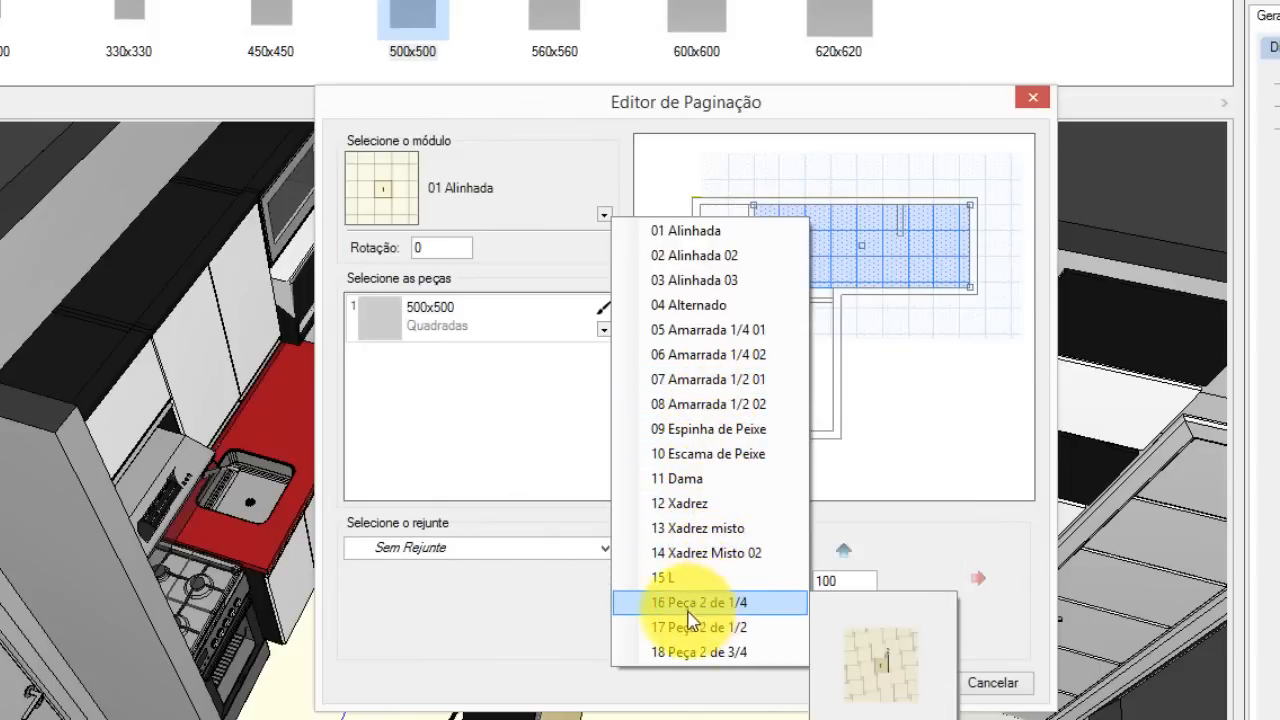
left_click(523, 449)
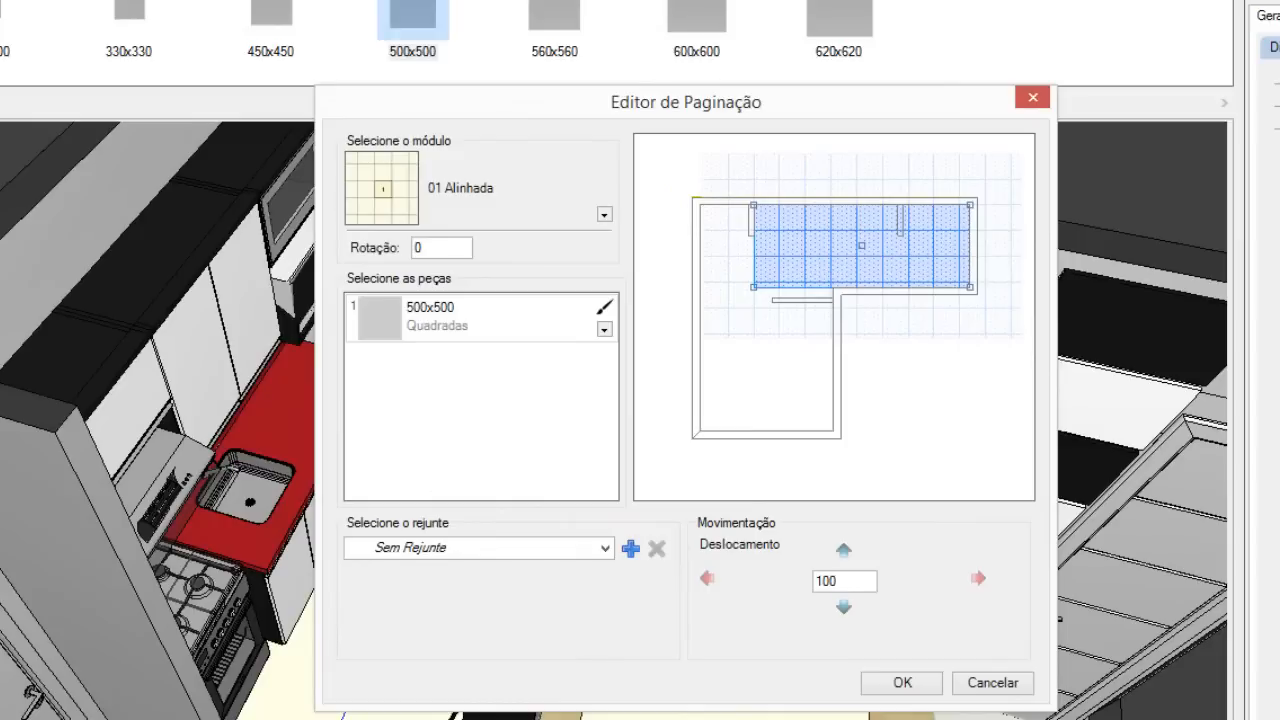
Start adding textures captured from the screen to the 500x500 piece and sample a plain beige colour from the enlarged tile image
left_click(604, 309)
mouse_move(543, 304)
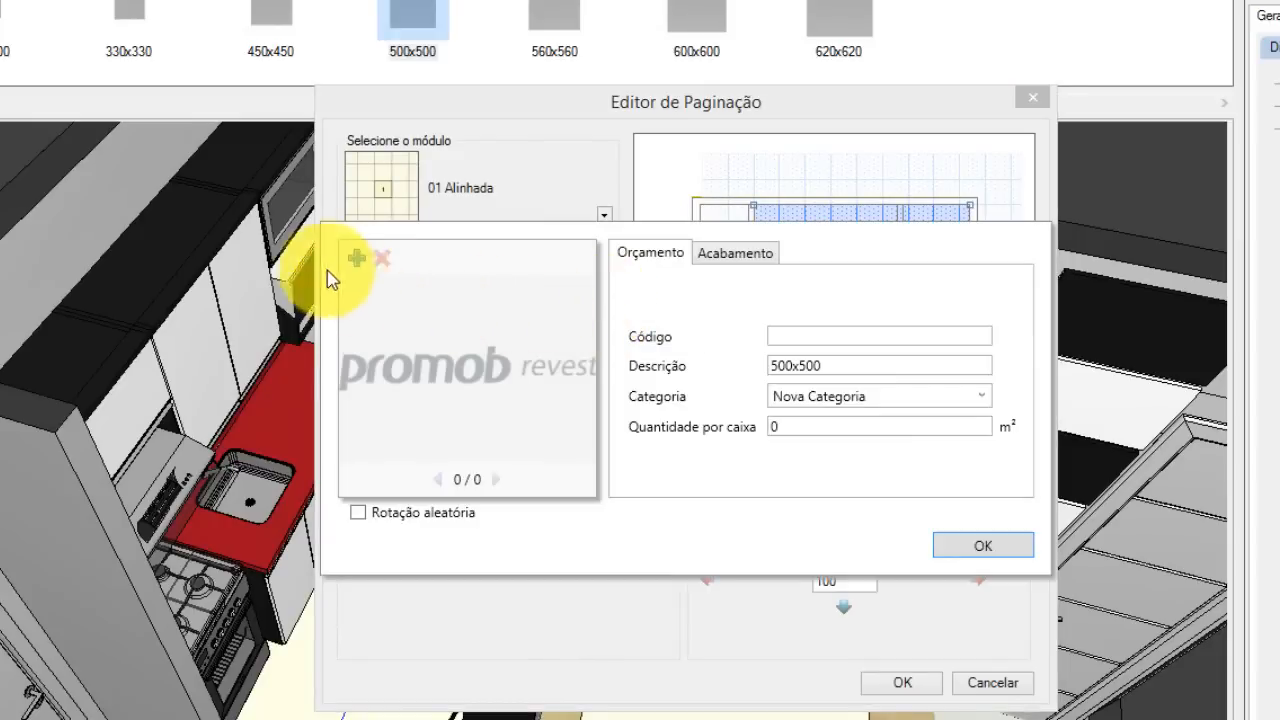
left_click(356, 258)
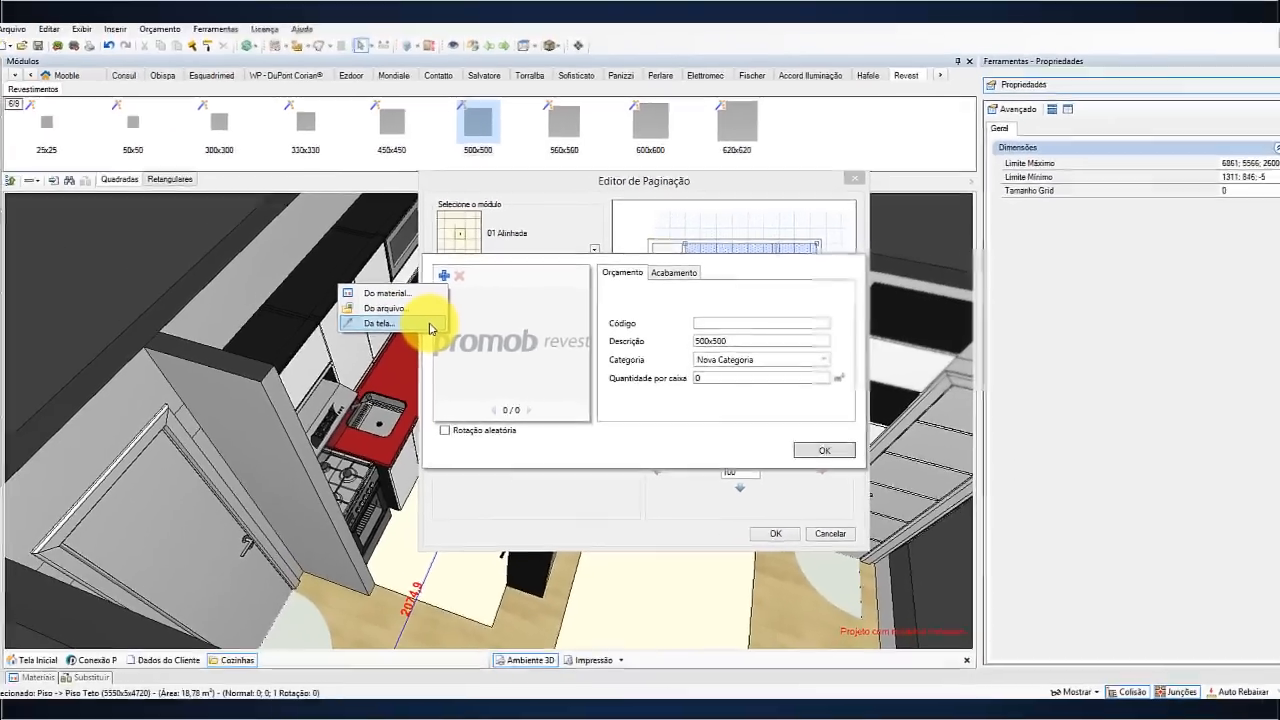
left_click(334, 344)
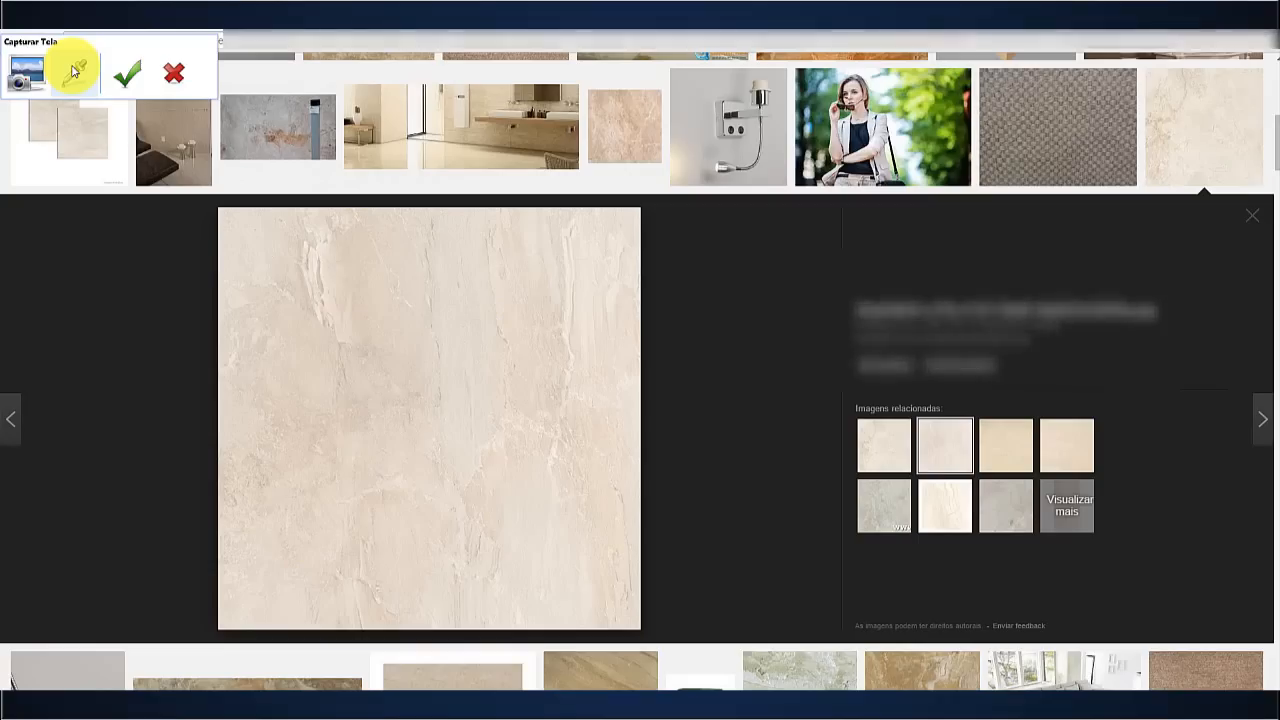
left_click(72, 70)
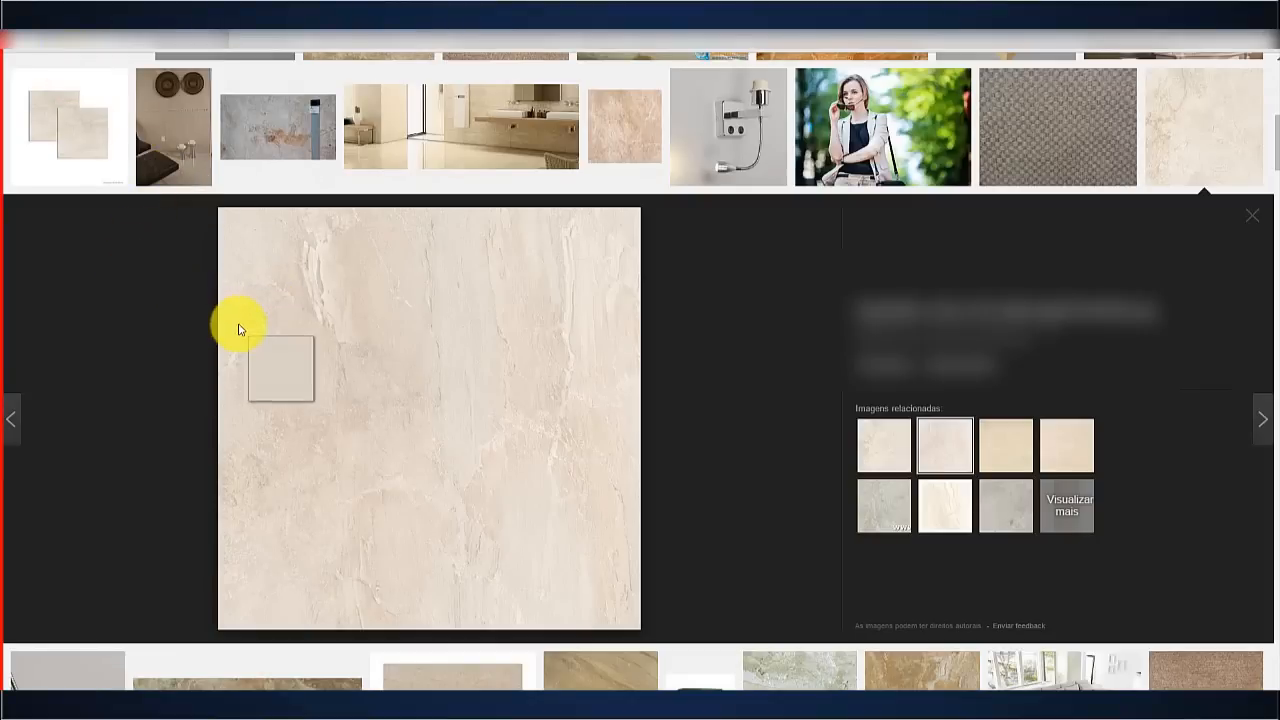
left_click(242, 329)
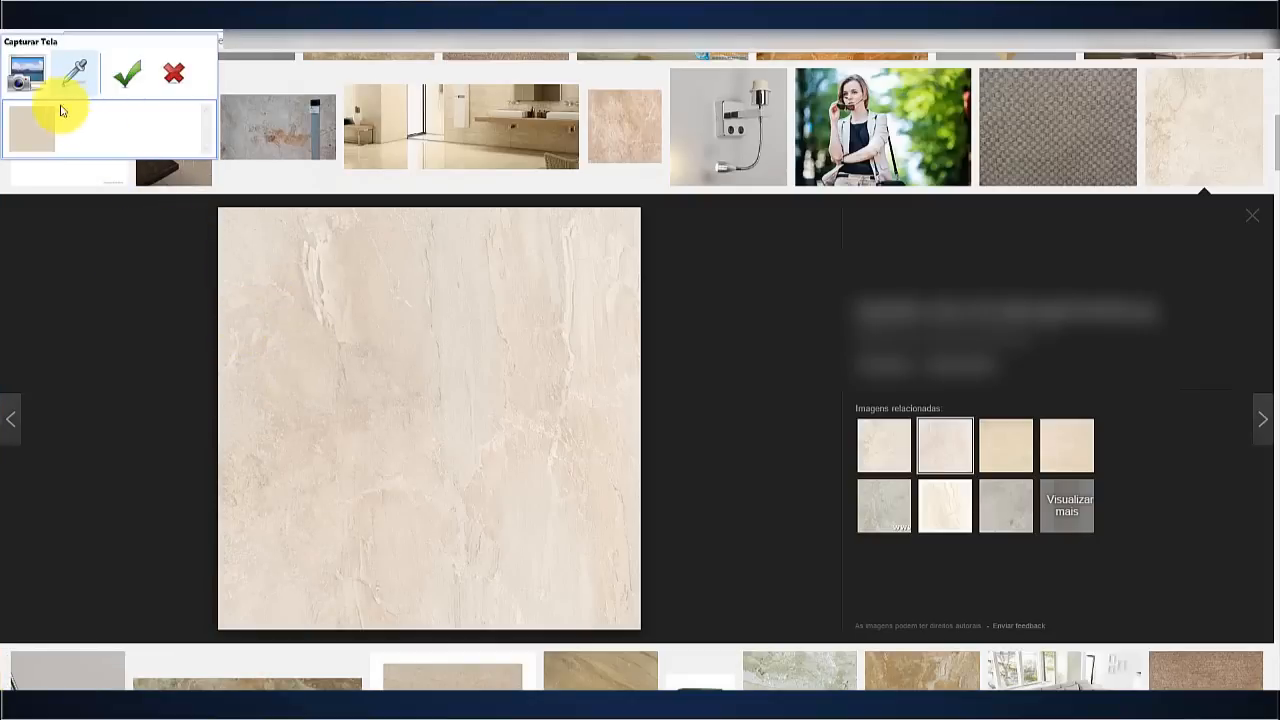
Capture the full enlarged tile image as a texture, and do the same with the first related image
left_click(30, 88)
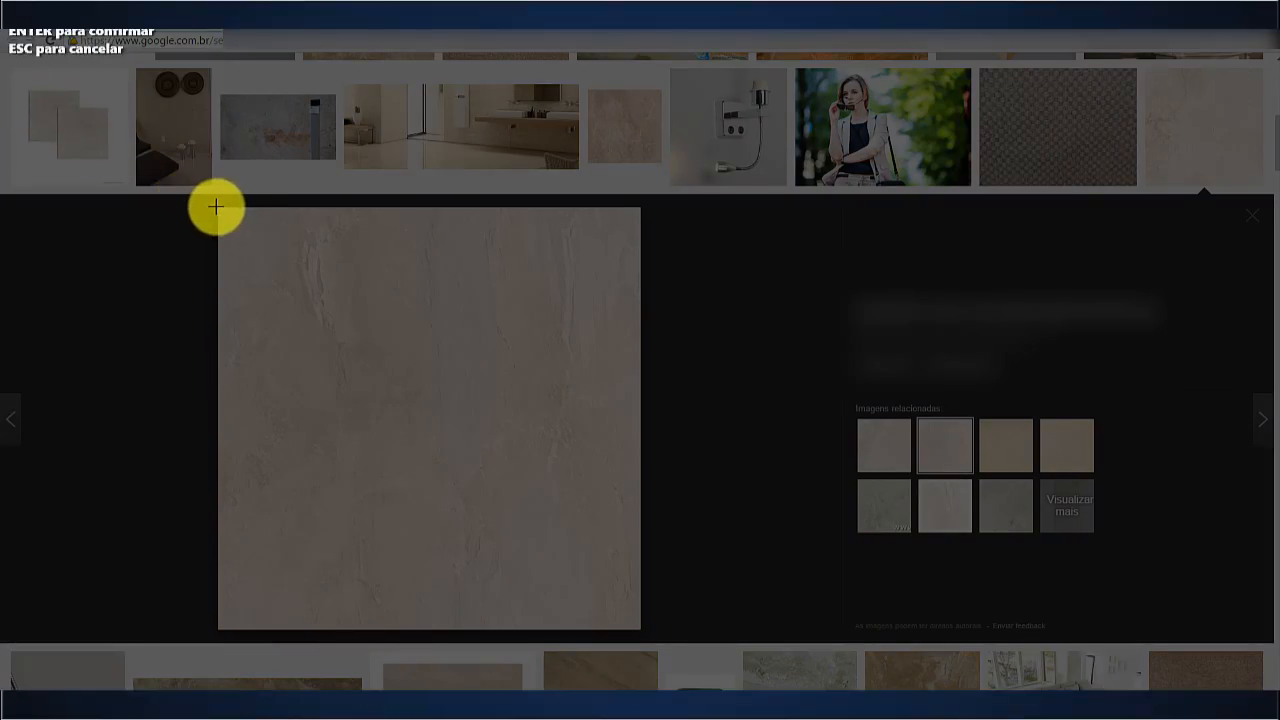
left_click_drag(218, 207, 640, 627)
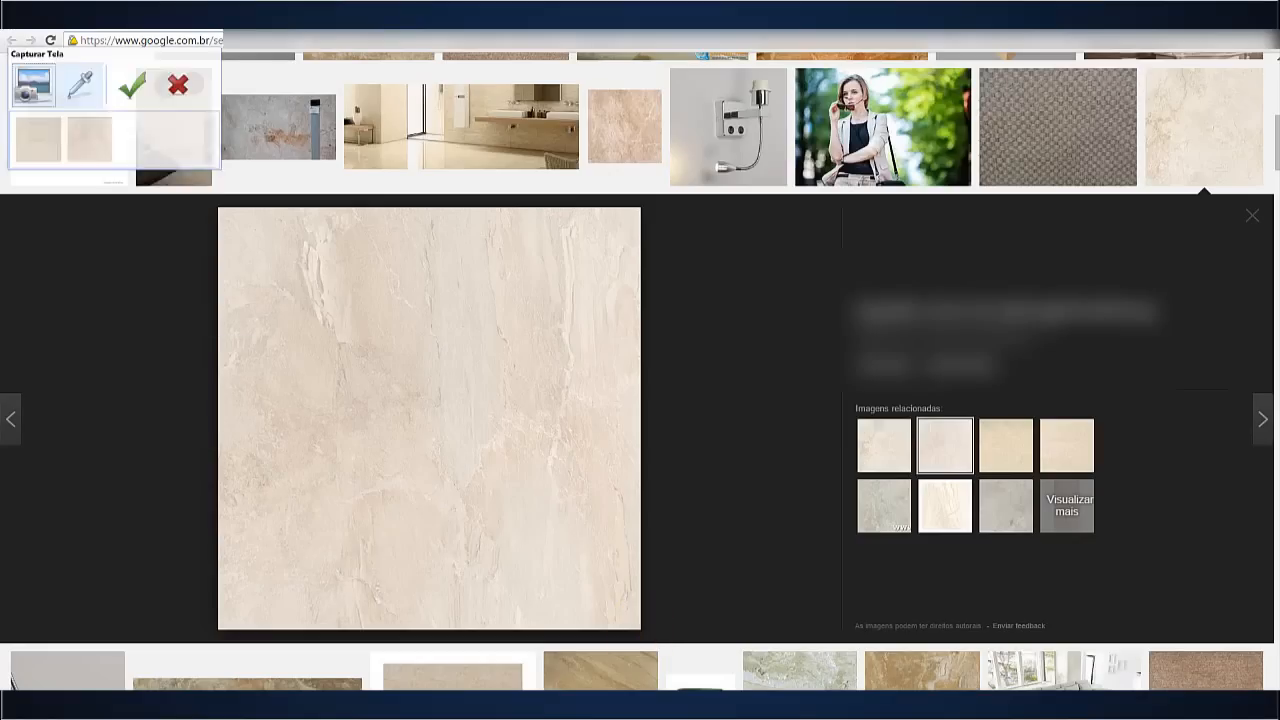
left_click(872, 440)
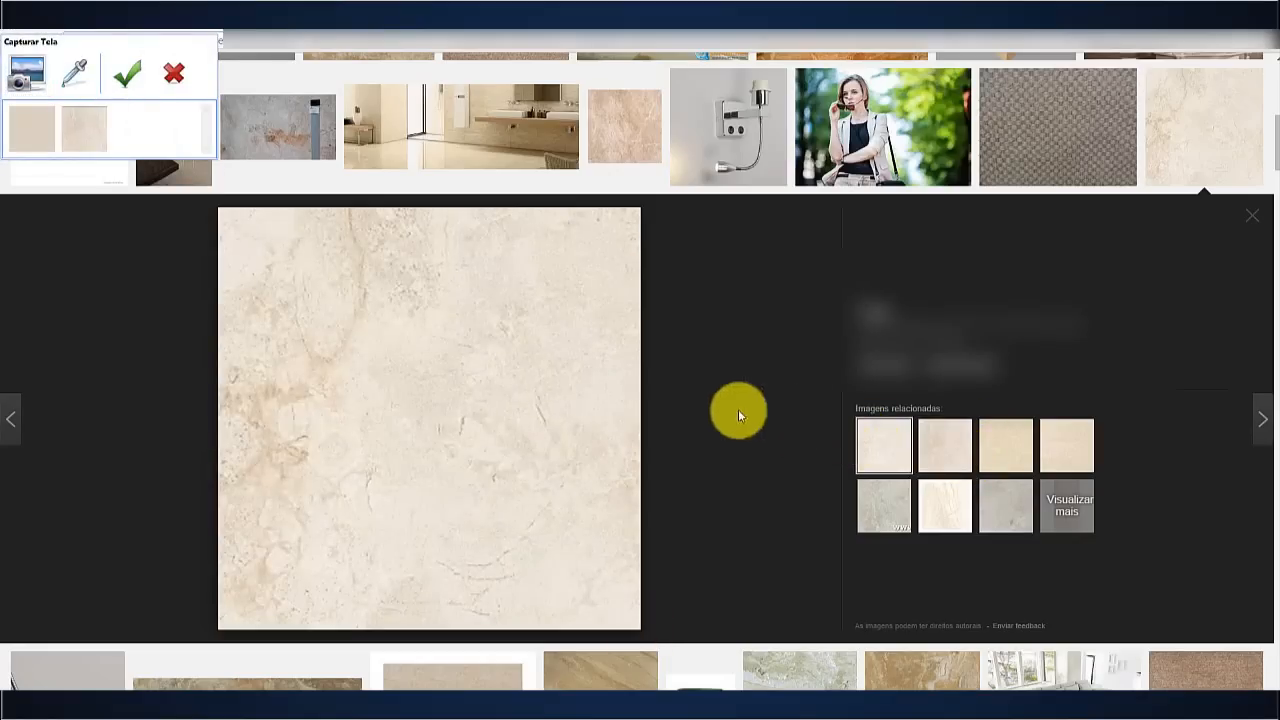
left_click(24, 68)
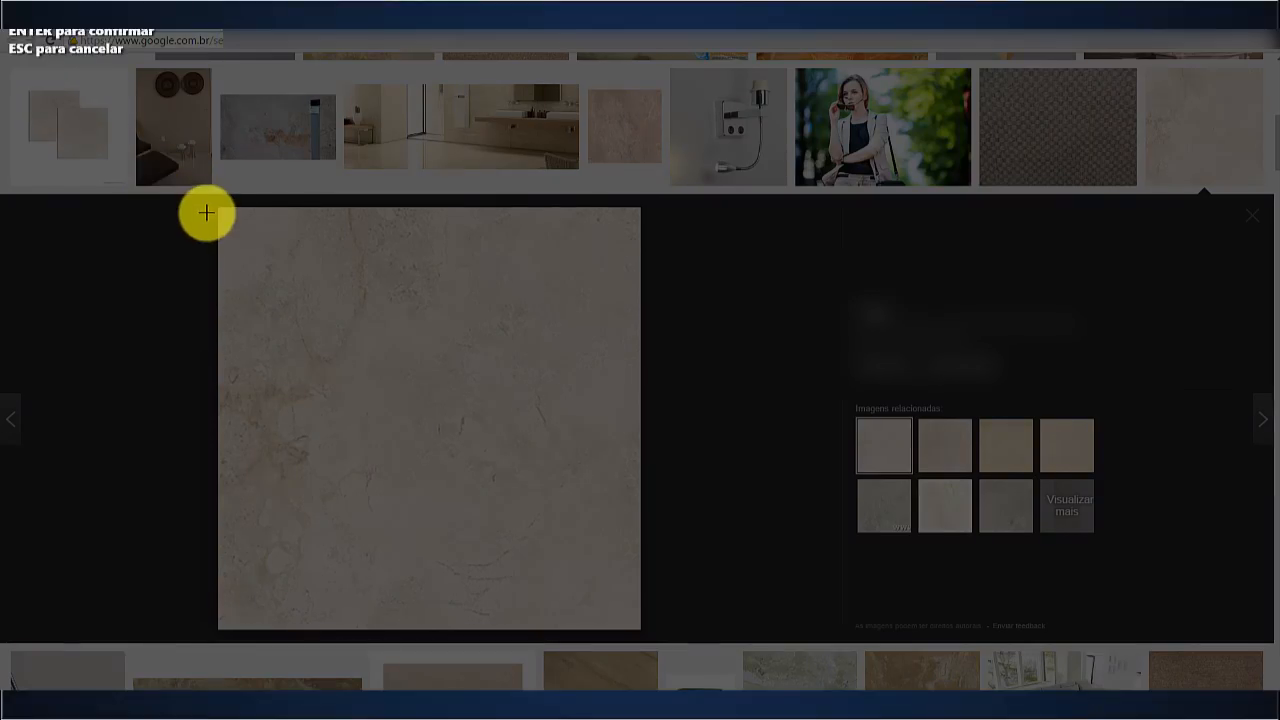
left_click_drag(218, 208, 638, 626)
key("Return")
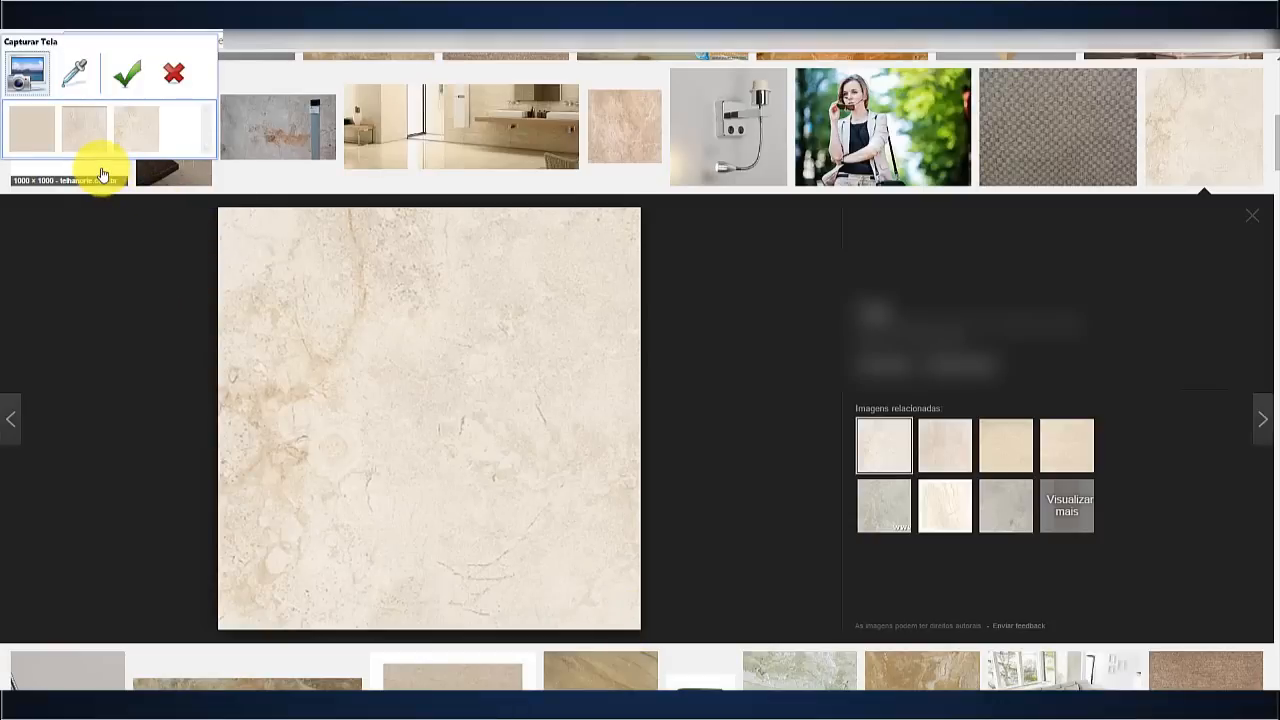
Remove the plain beige colour sample from the captured textures and accept the two tile images
mouse_move(28, 141)
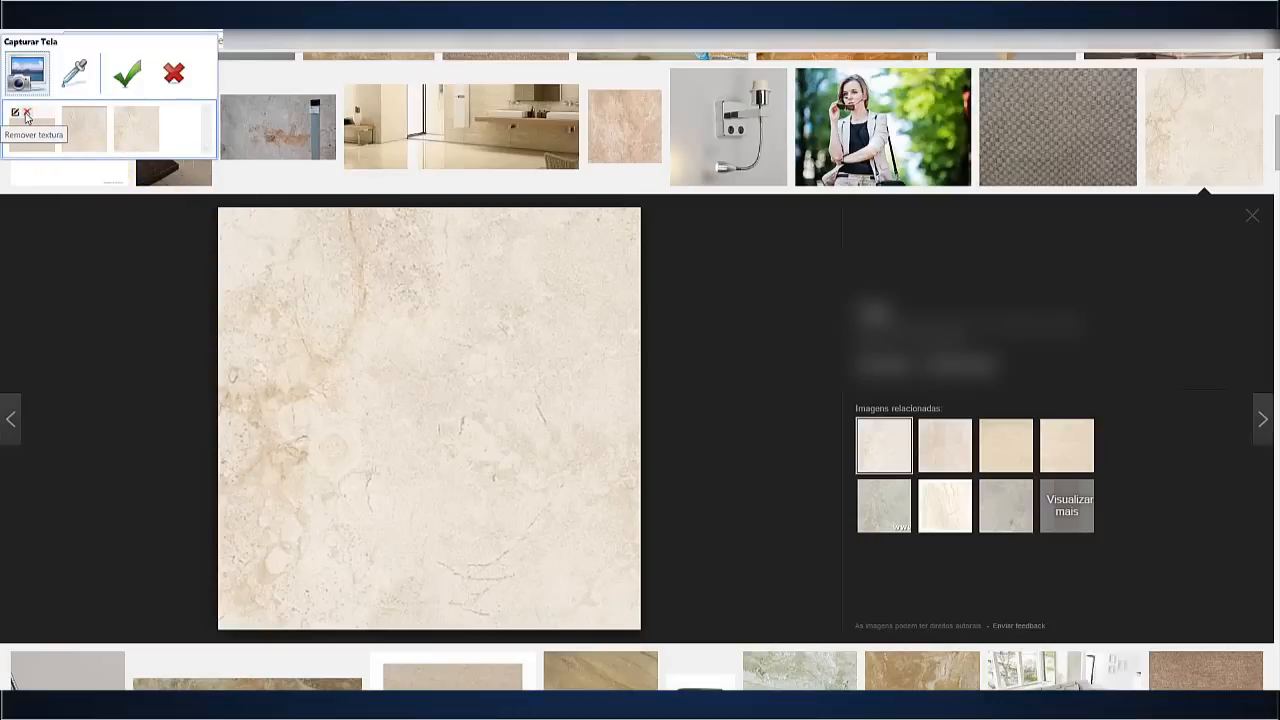
left_click(27, 113)
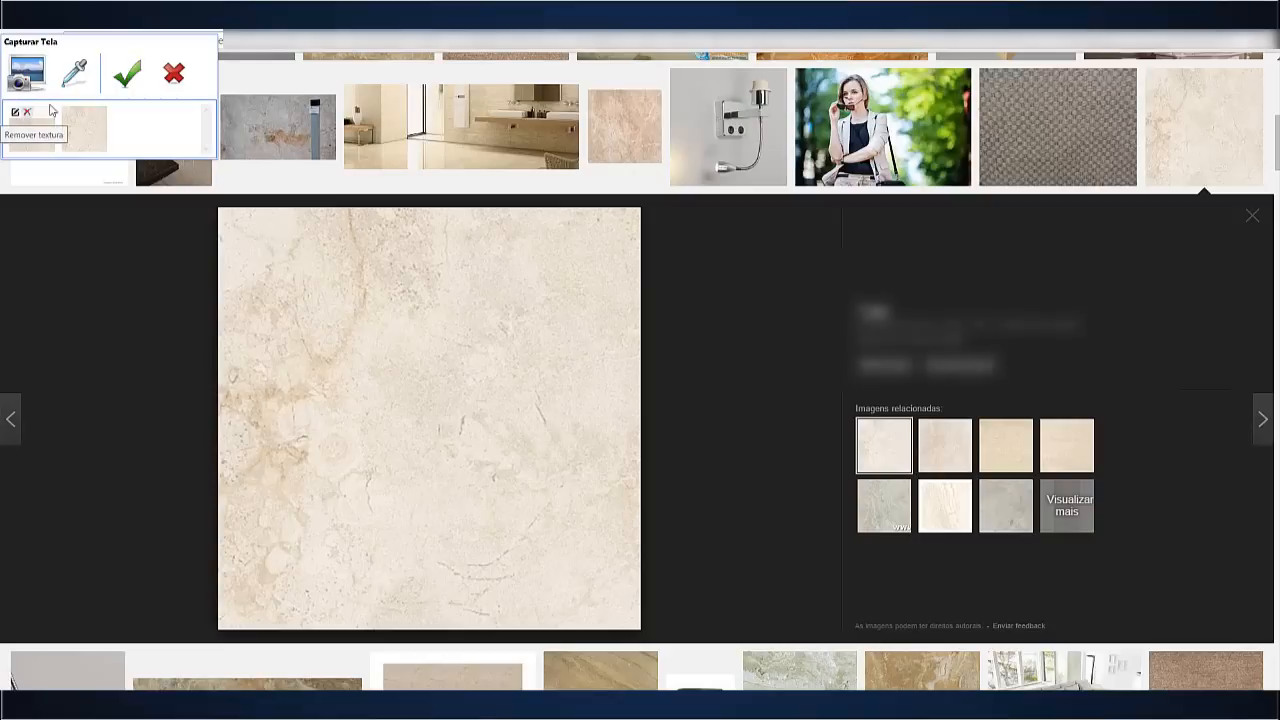
left_click(127, 73)
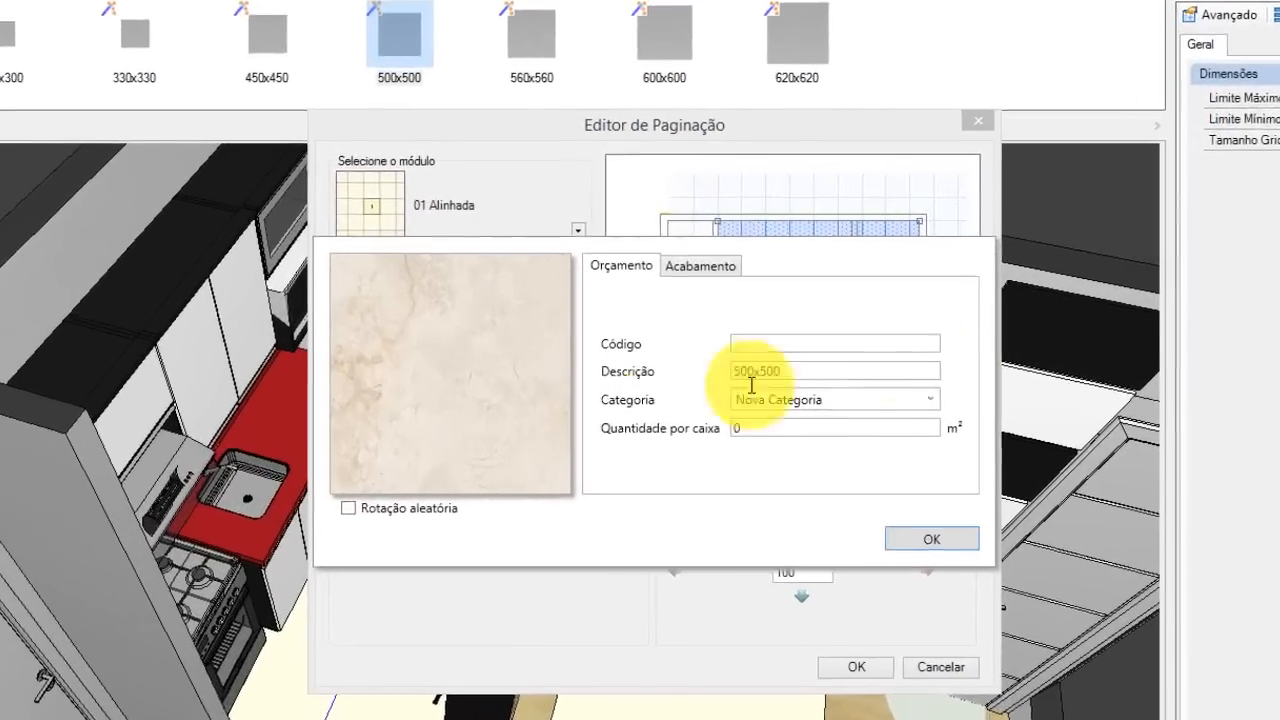
Enable random rotation and fill in the piece's data: code 001, description Beige, category Naturais and 5 m² per box
mouse_move(508, 402)
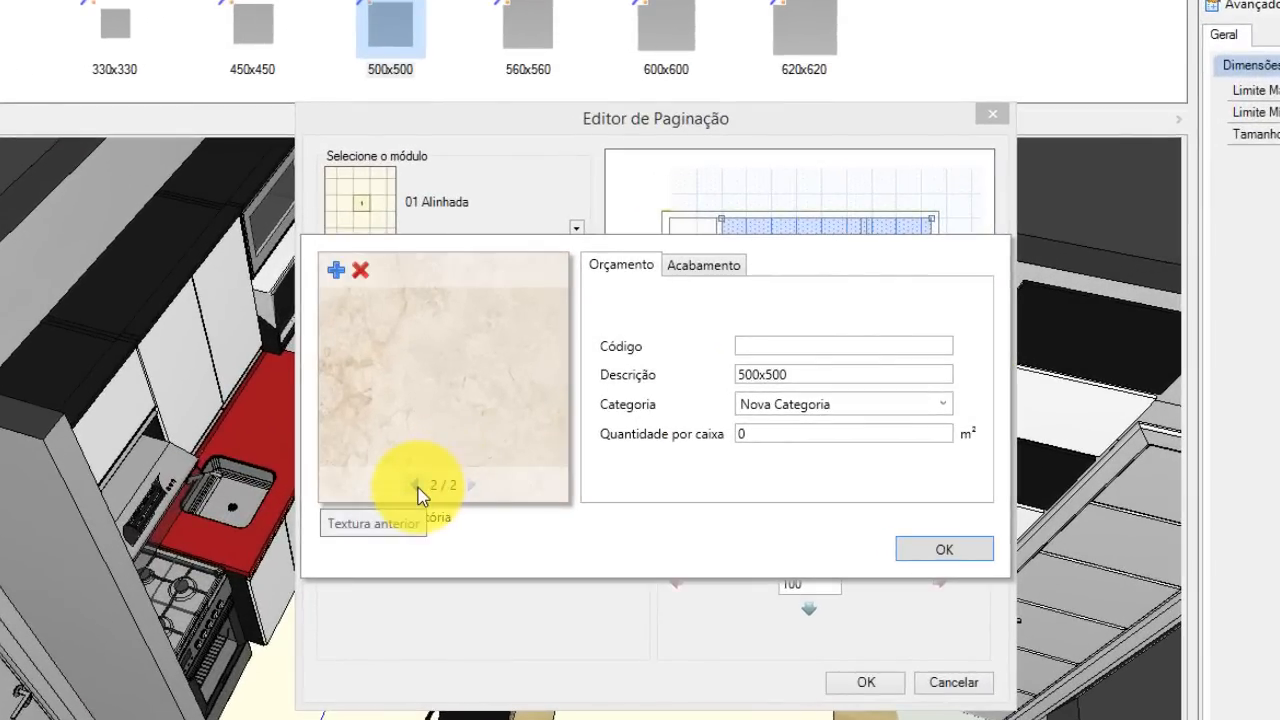
left_click(416, 487)
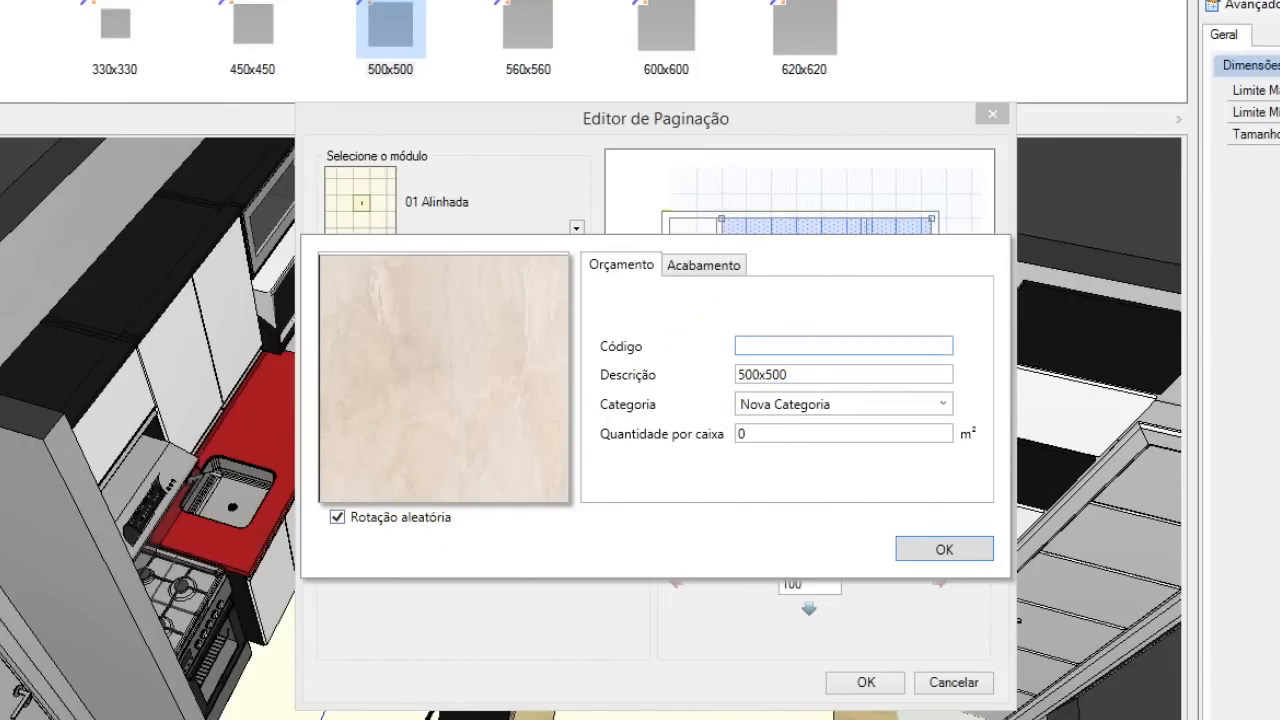
key("Tab")
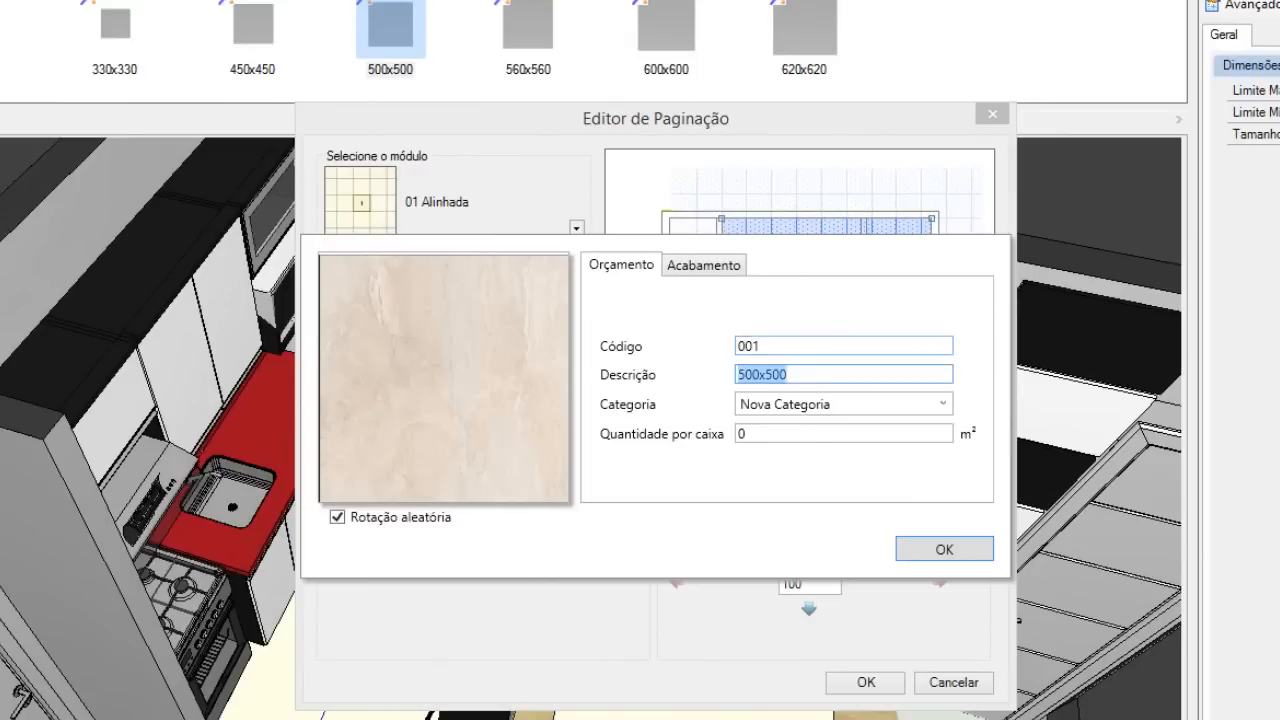
type("Beige")
key("Tab")
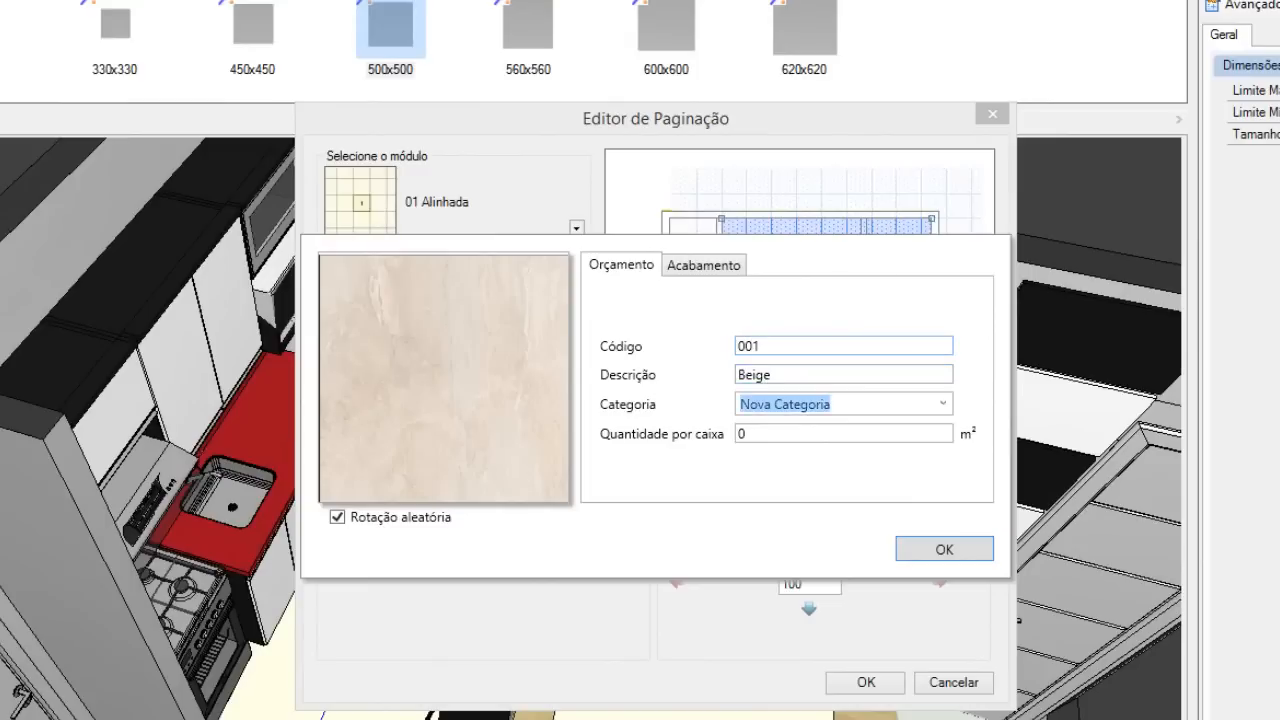
type("Naturais")
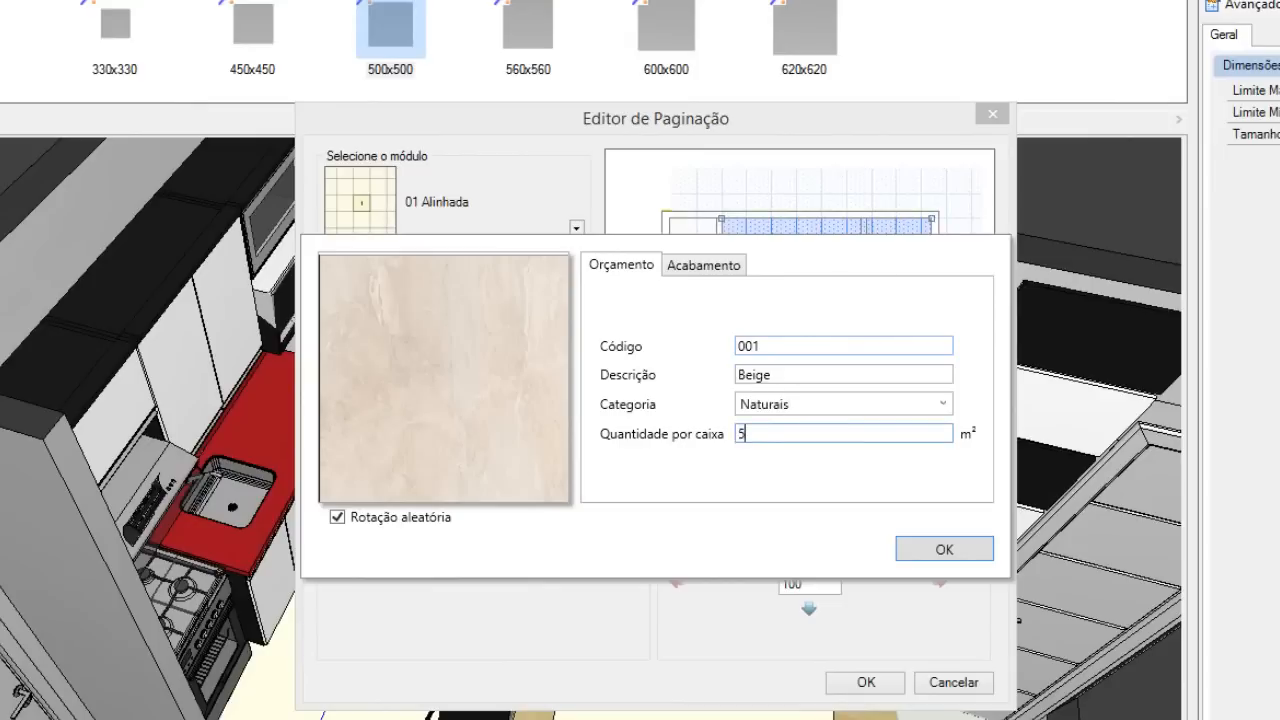
key("Tab")
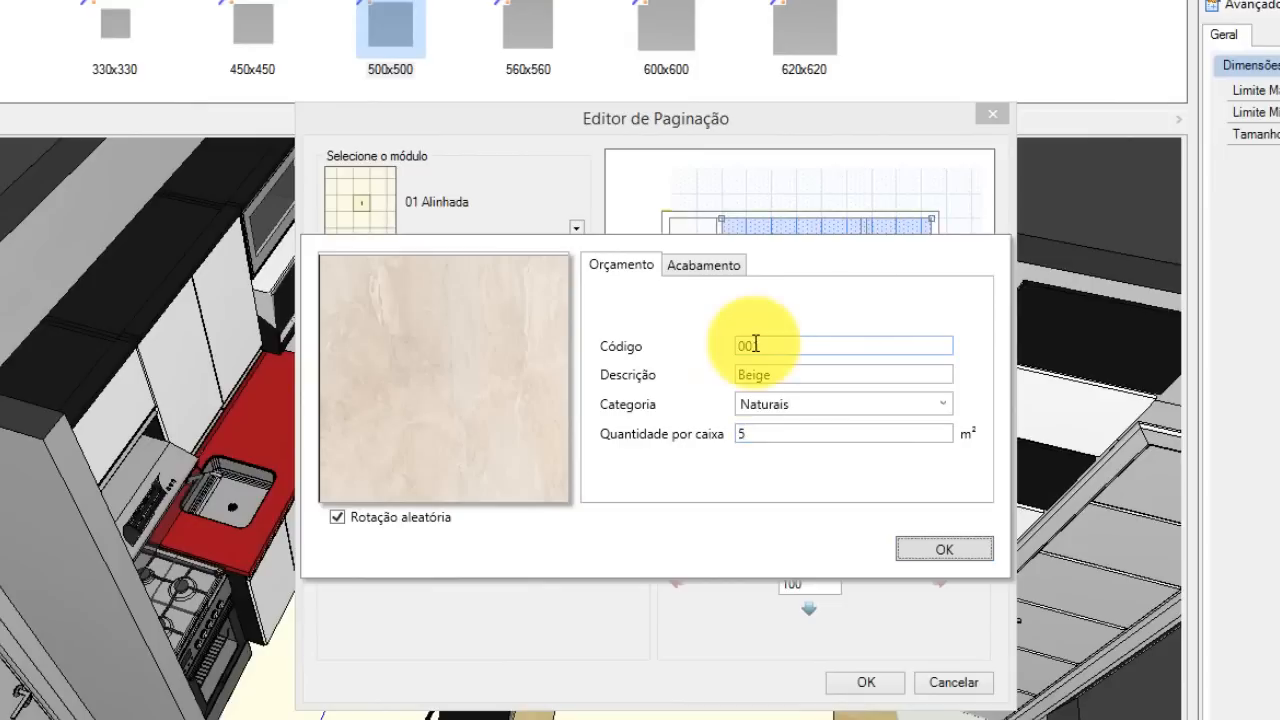
Change the piece's Render Up finish to Cerâmica esmaltada 3 from Cerâmica e Pedras and accept the piece settings
left_click(683, 270)
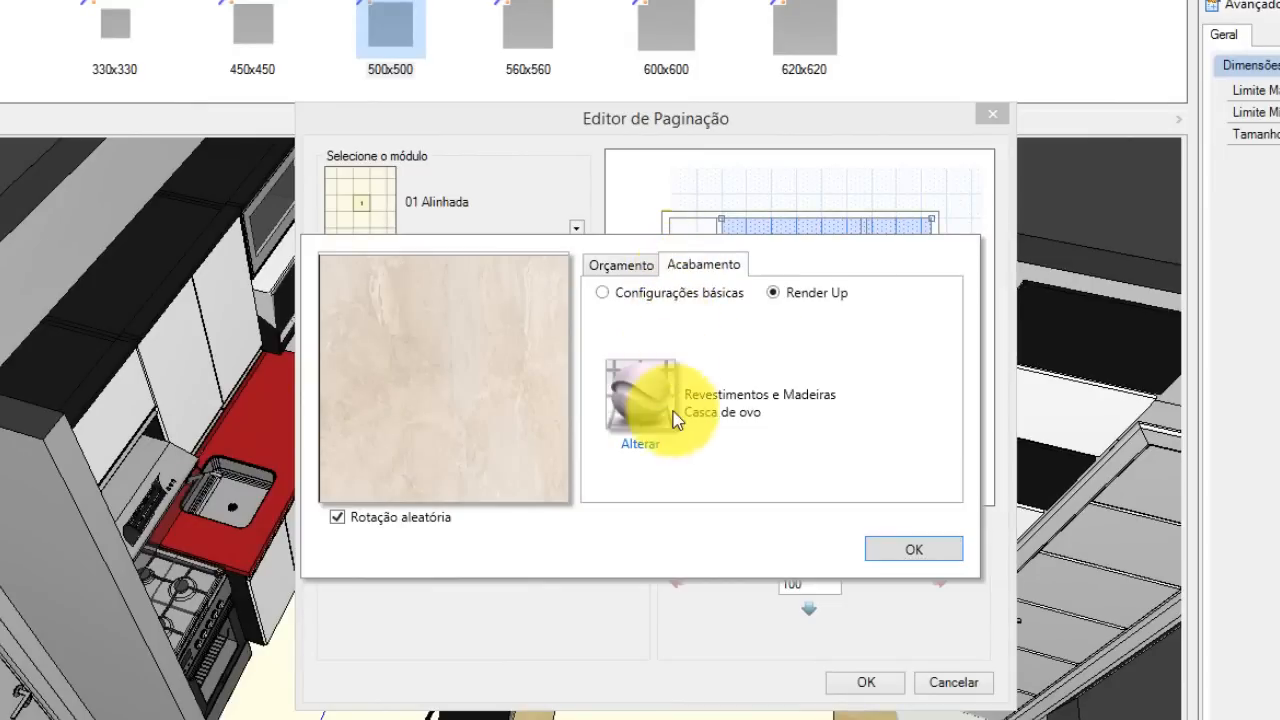
left_click(646, 452)
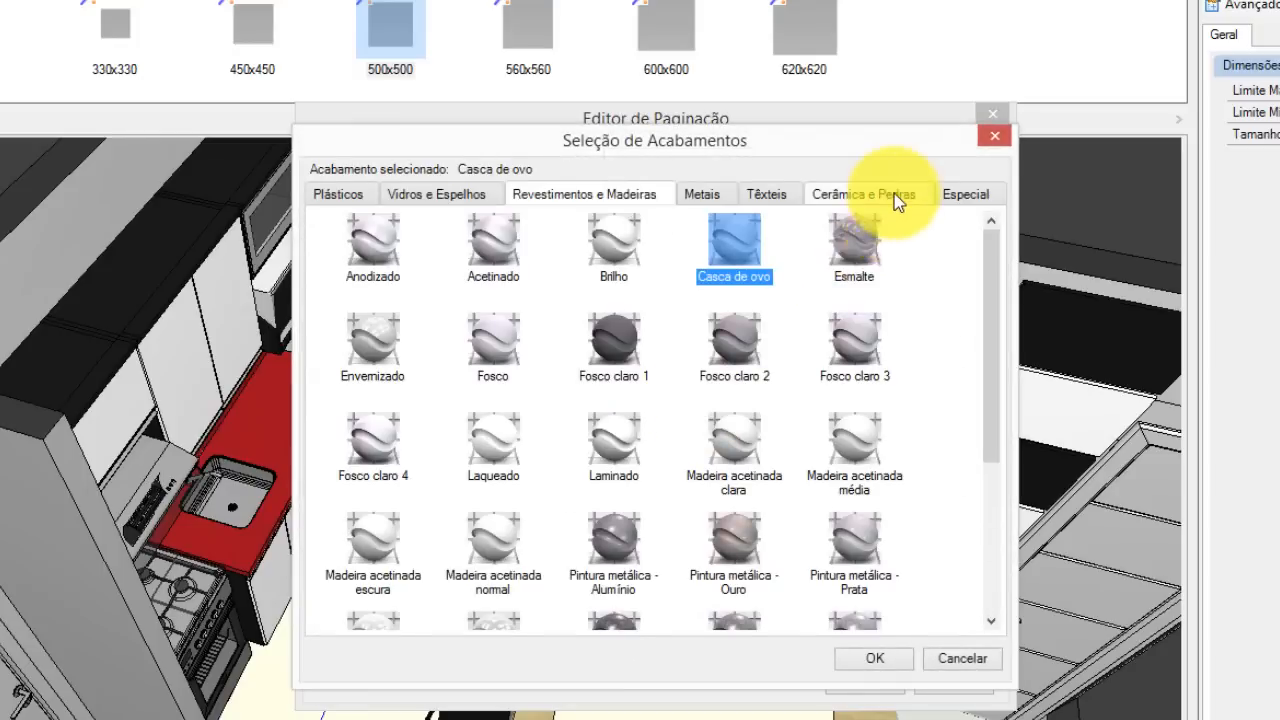
left_click(894, 193)
left_click(520, 455)
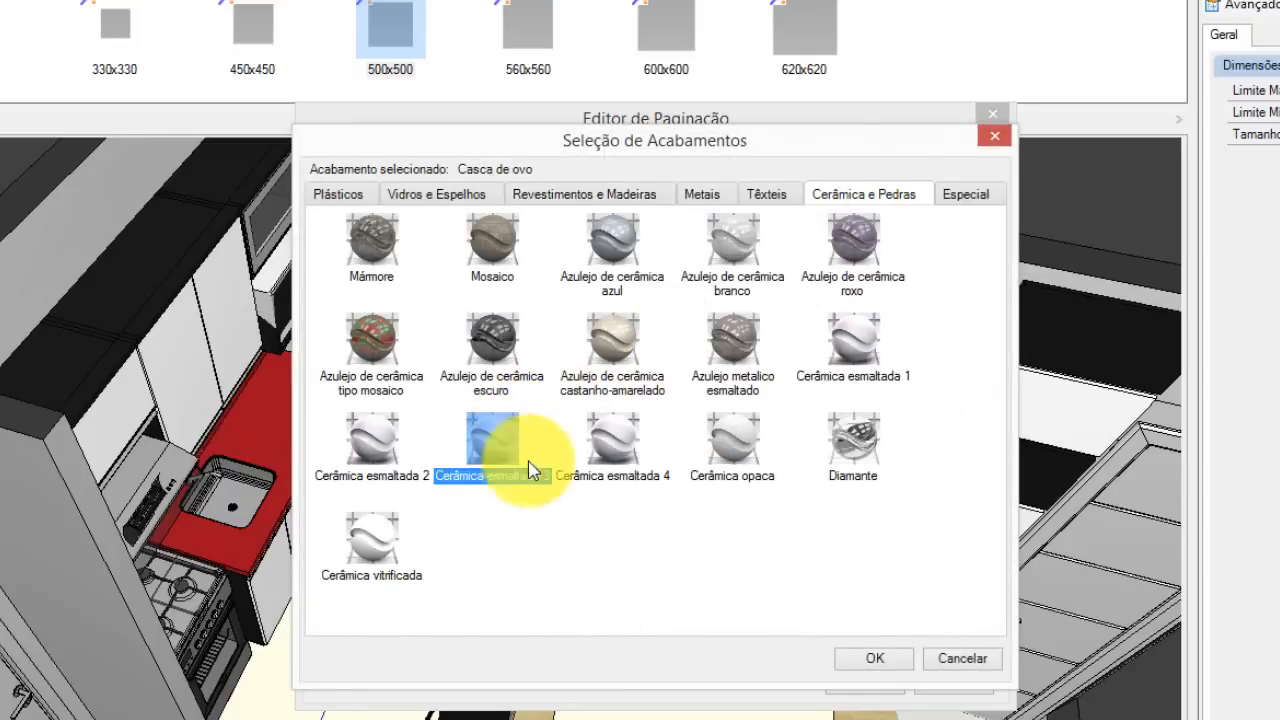
left_click(868, 660)
left_click(908, 550)
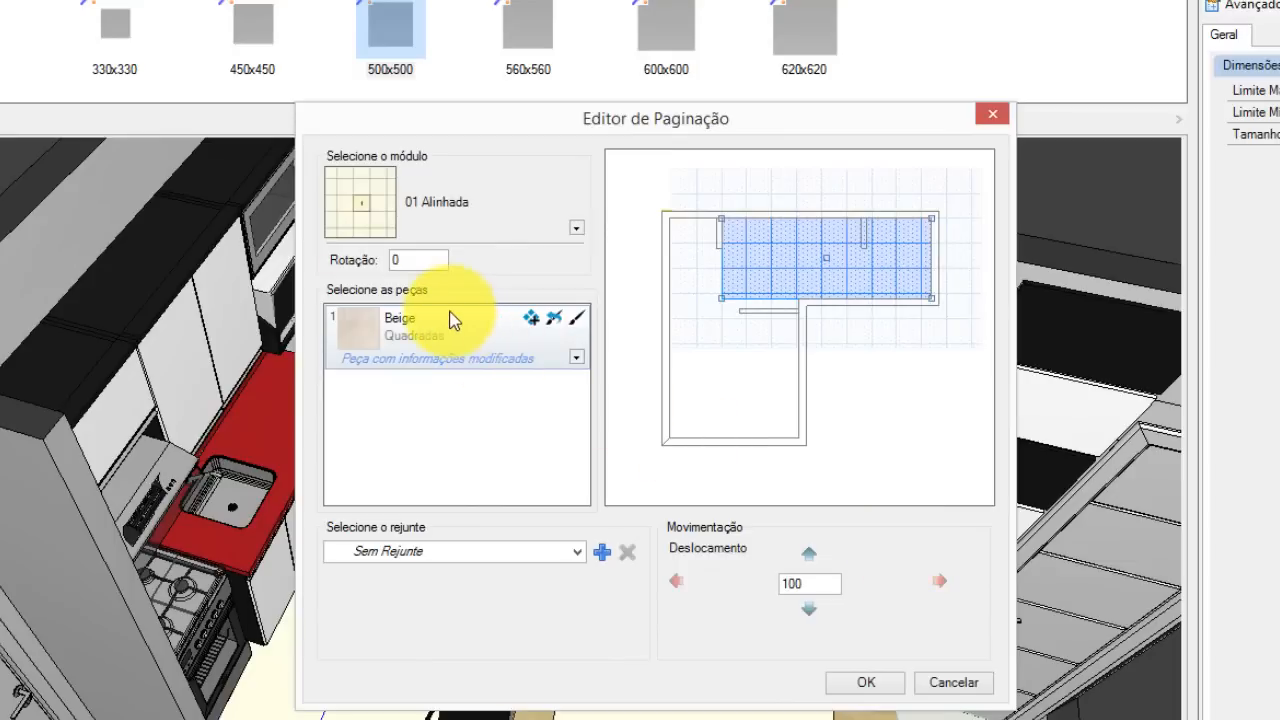
Set the layout rotation to 45 and add a white grout with reference 001, description Rejunte Branco and width 2
type("45")
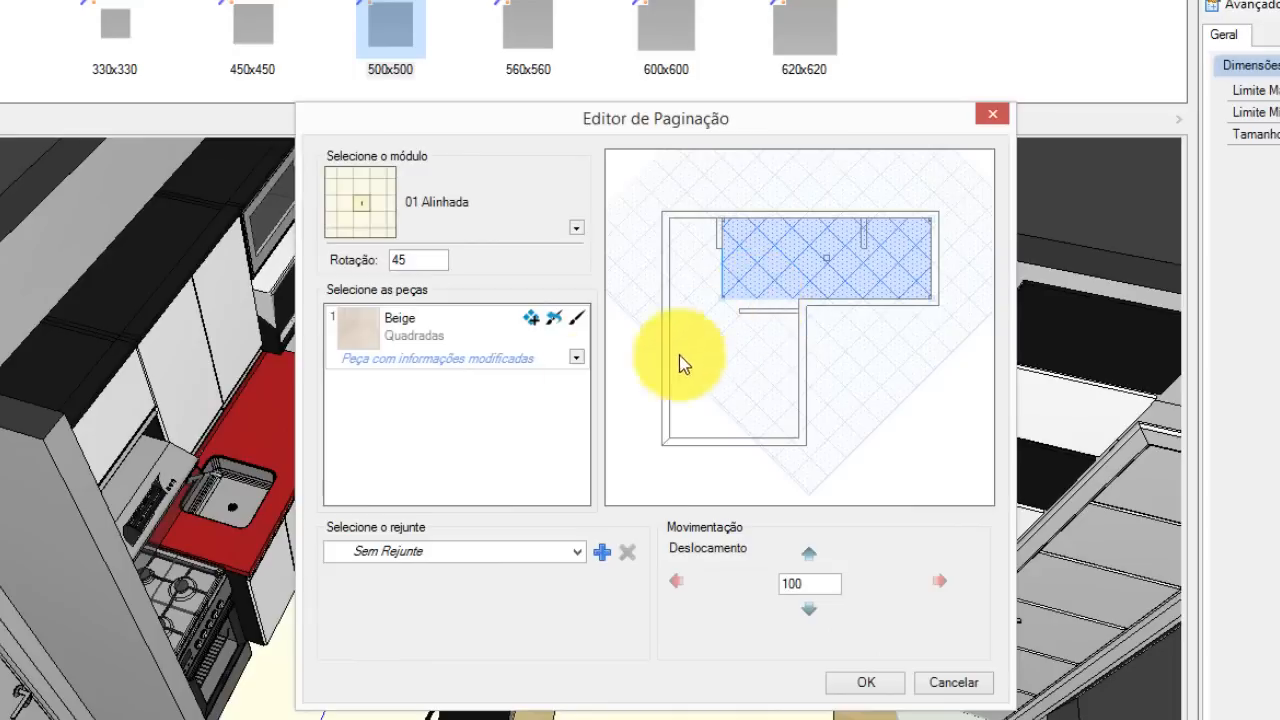
left_click(602, 553)
left_click(751, 280)
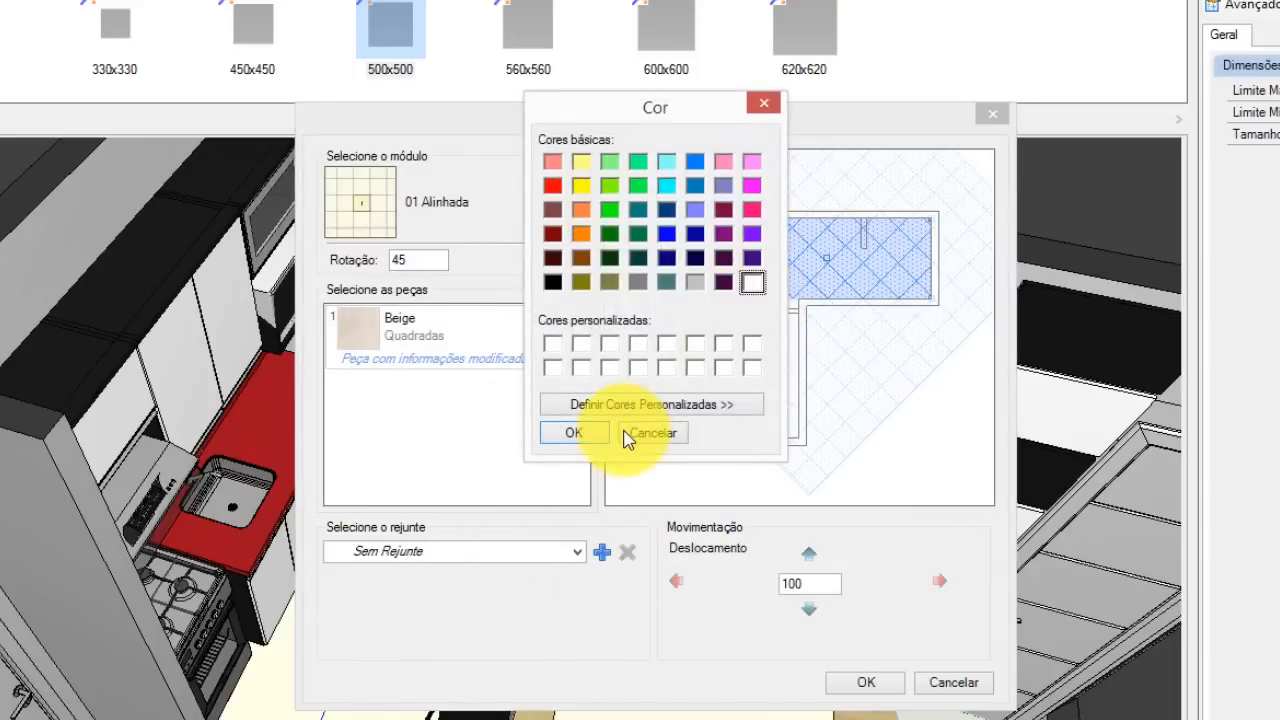
left_click(578, 431)
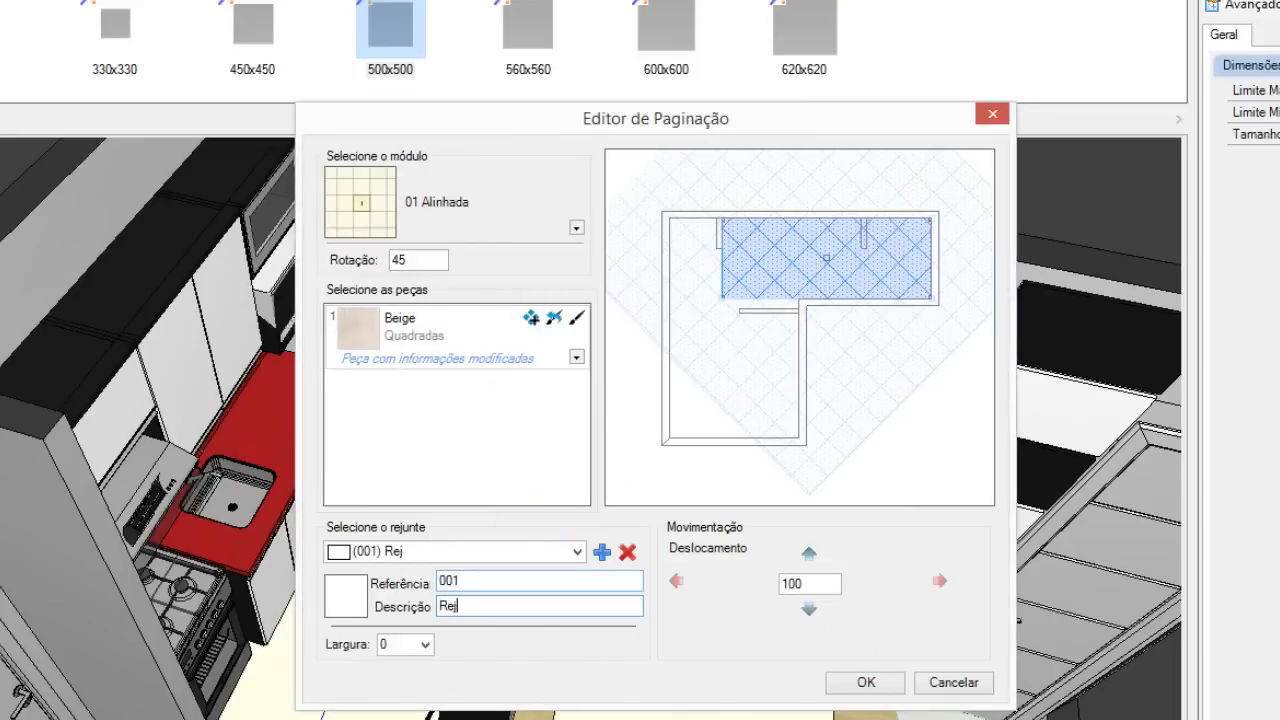
type("2")
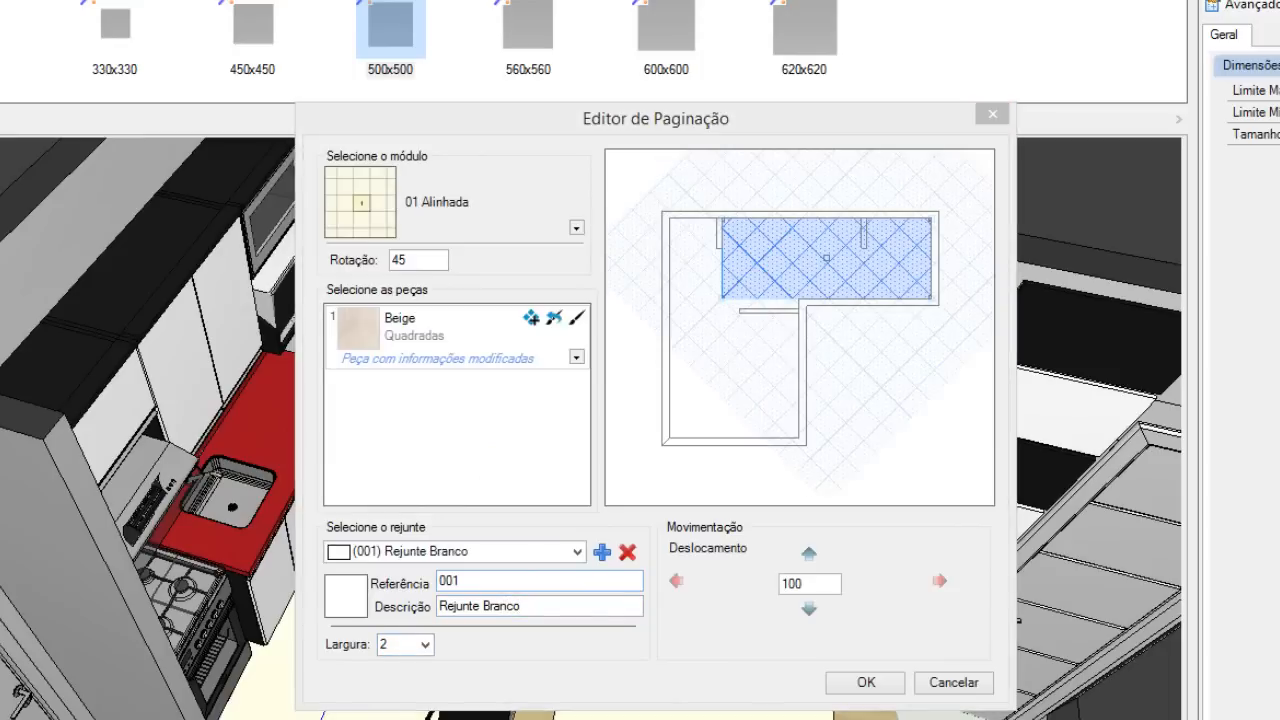
key("Tab")
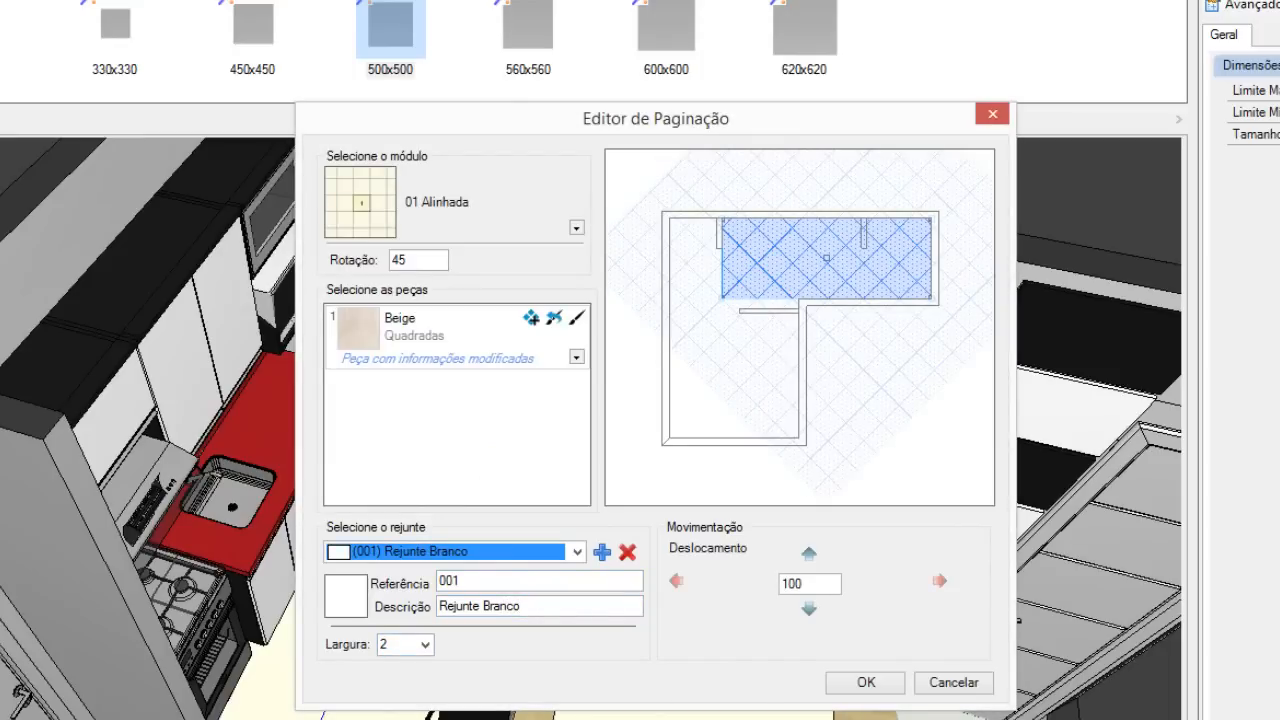
Add the Beige piece to the library and apply the tile layout to the kitchen floor
left_click(529, 320)
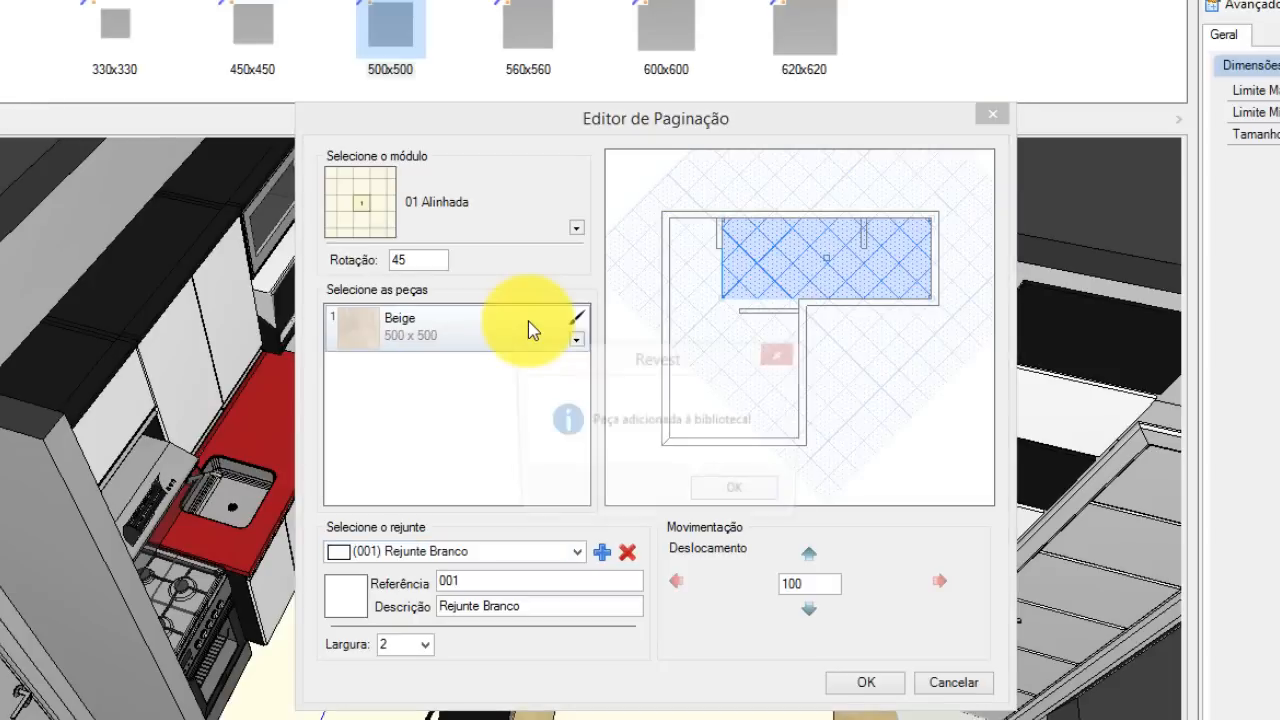
left_click(745, 499)
left_click(866, 682)
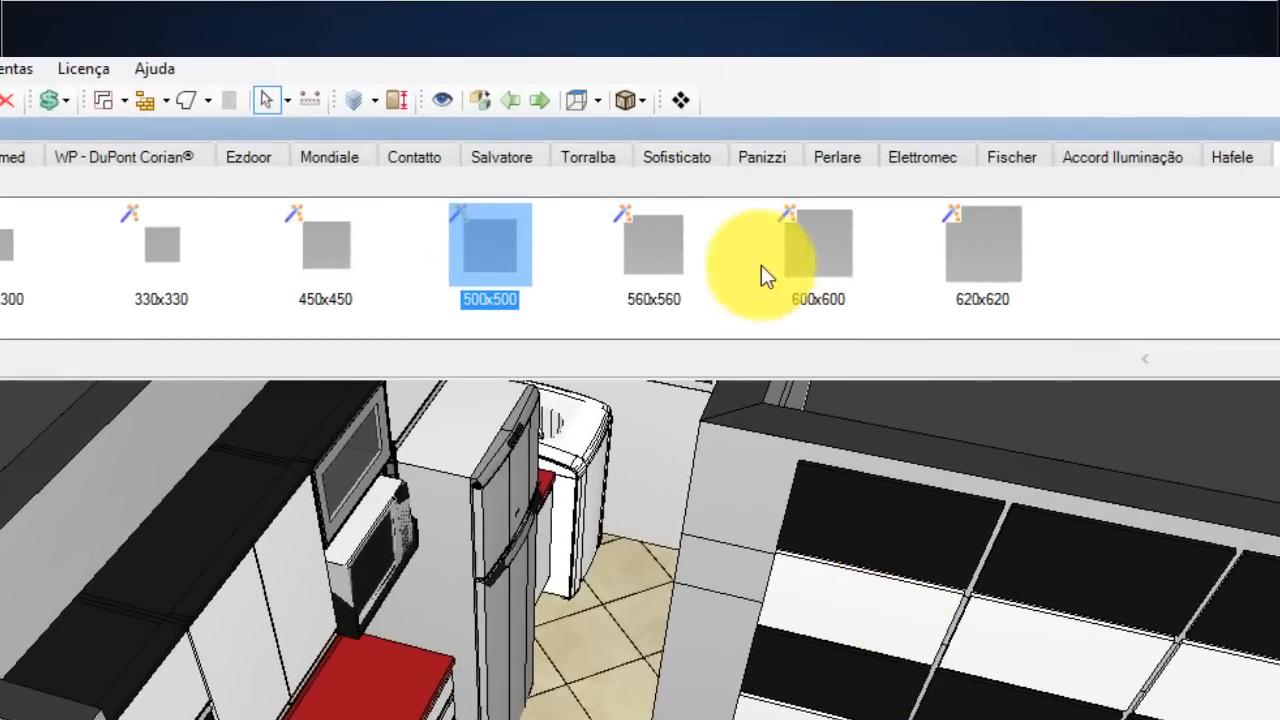
Open the Revest piece catalogue and examine the 600 x 600 pieces in the Hidráulicos and Lisos categories
left_click(578, 51)
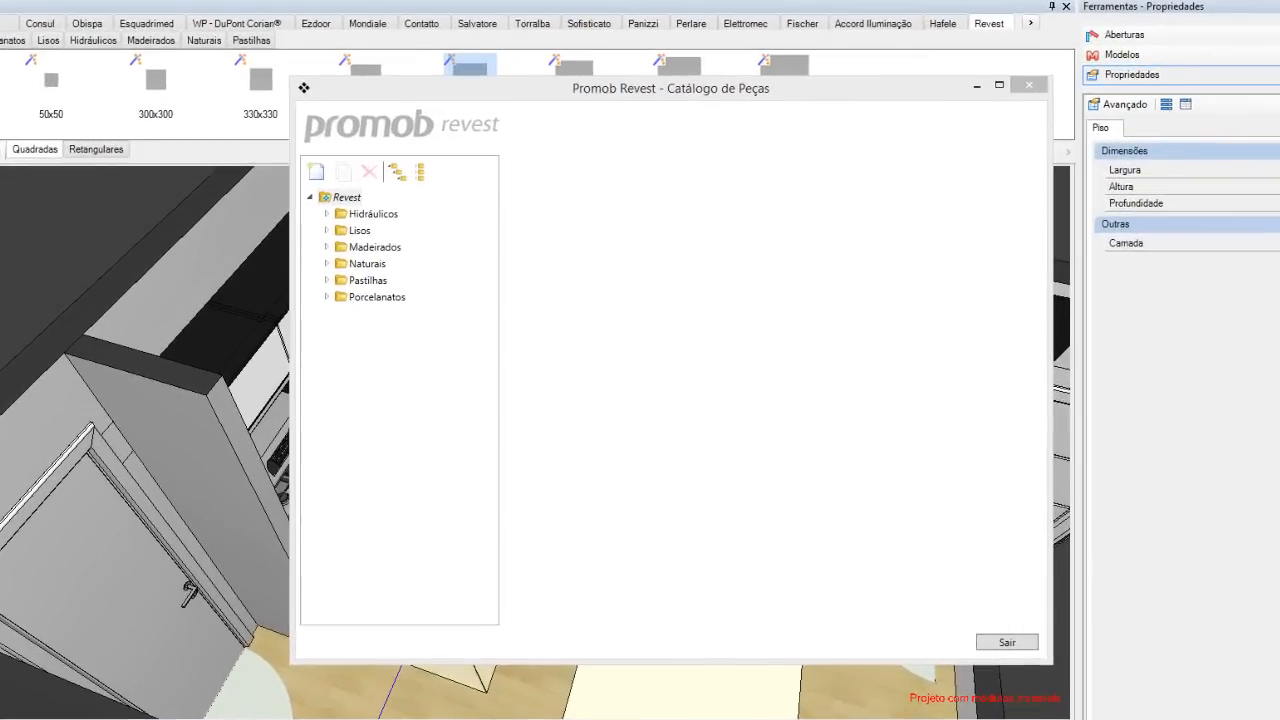
left_click(325, 213)
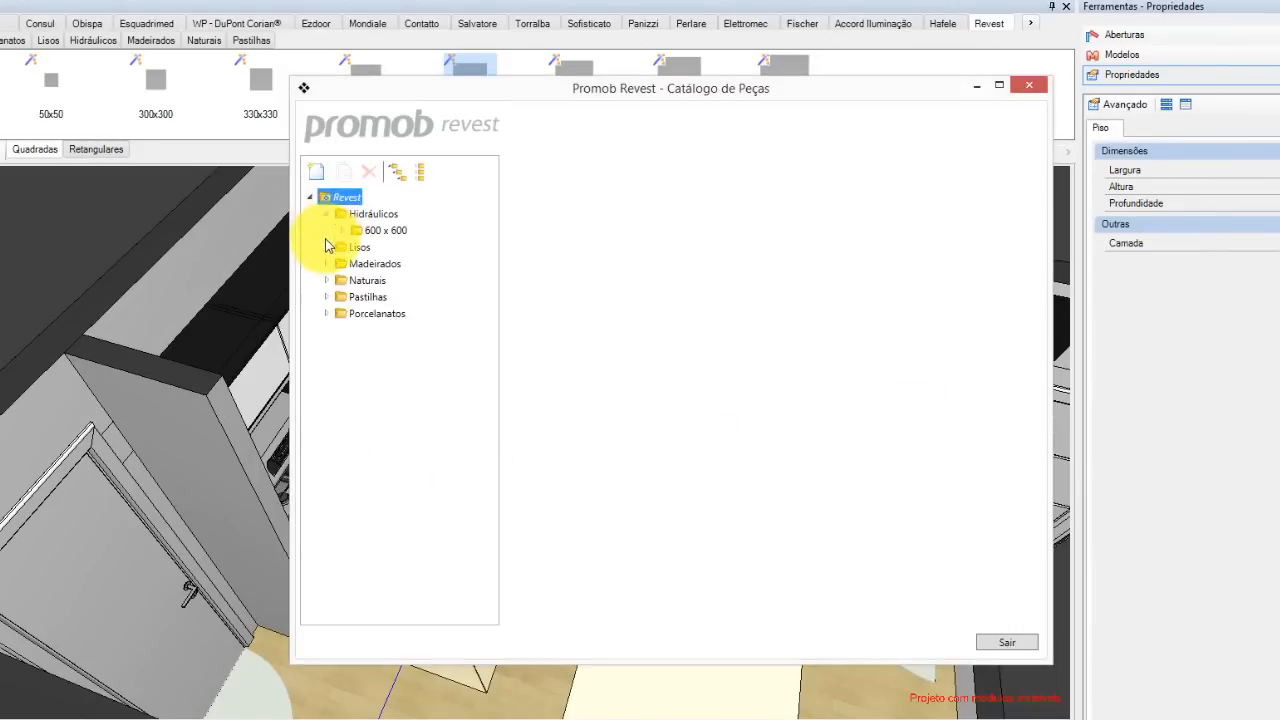
double_click(378, 230)
left_click(389, 247)
left_click(388, 263)
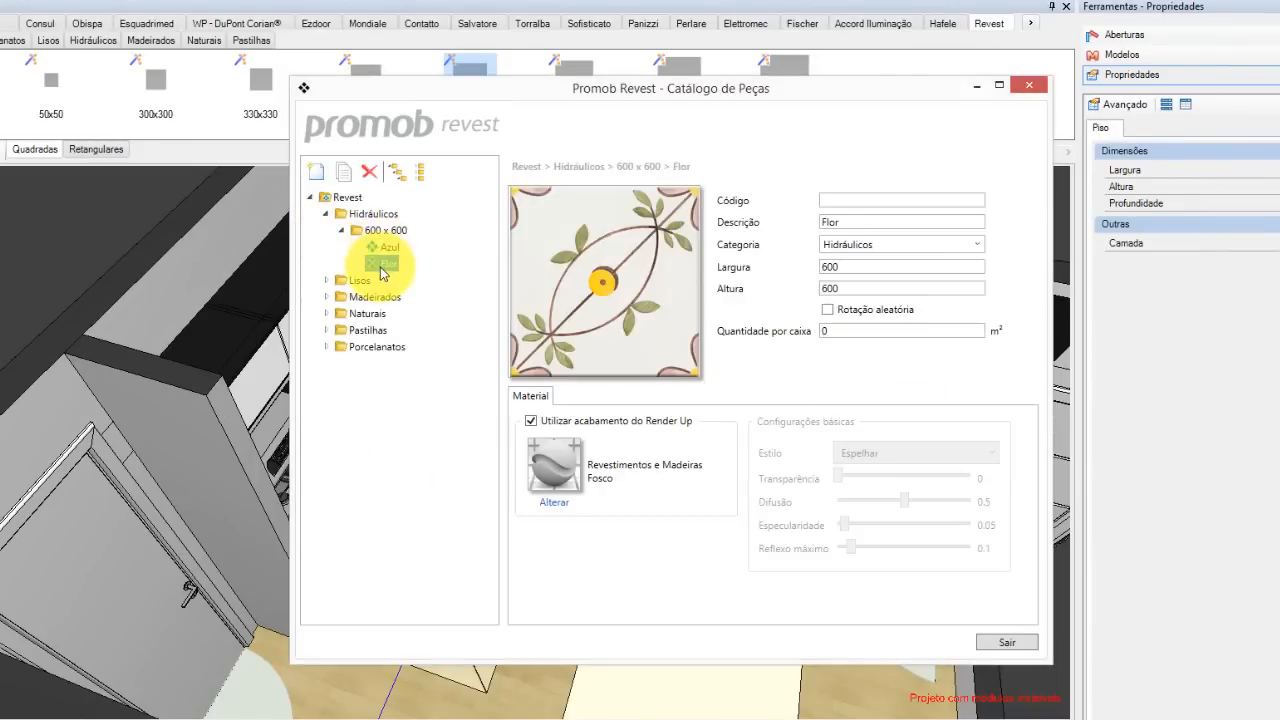
left_click(327, 281)
left_click(341, 297)
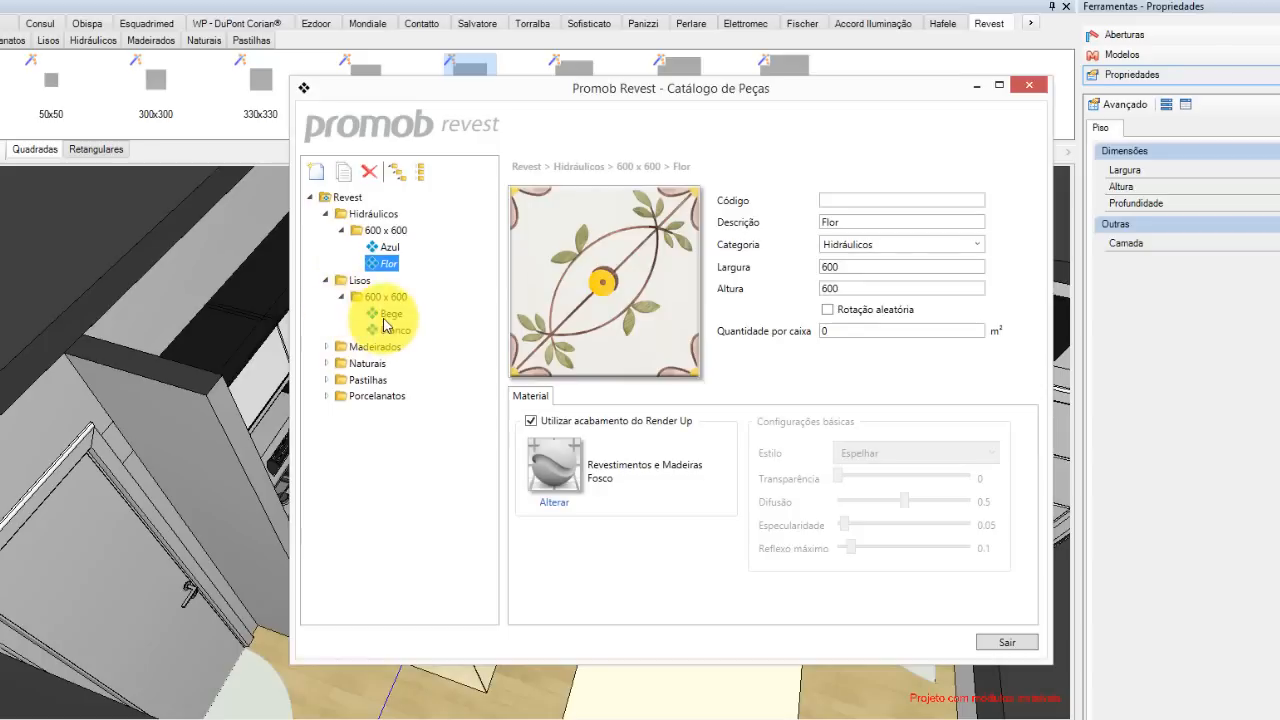
left_click(386, 314)
left_click(390, 330)
Expand the remaining catalogue categories, examine the Naturais pieces and the Pastilhas piece Vermelho, and exit the catalogue
left_click(326, 347)
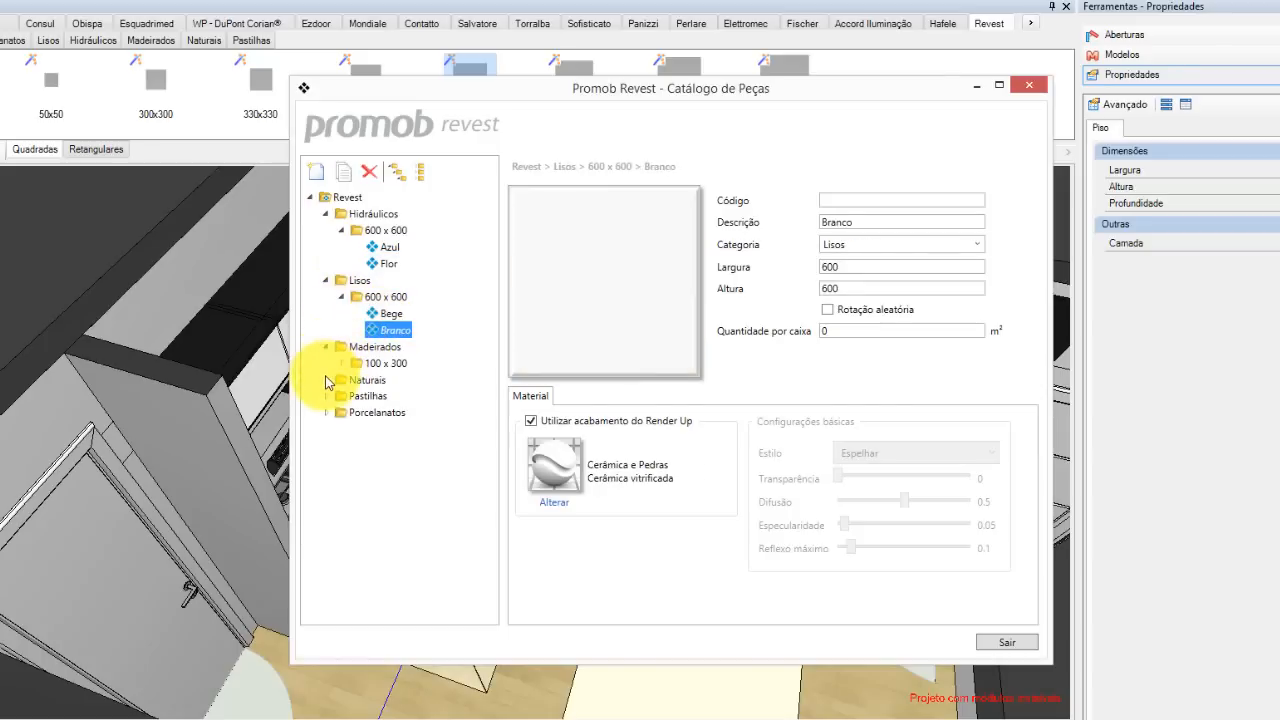
left_click(327, 381)
left_click(327, 429)
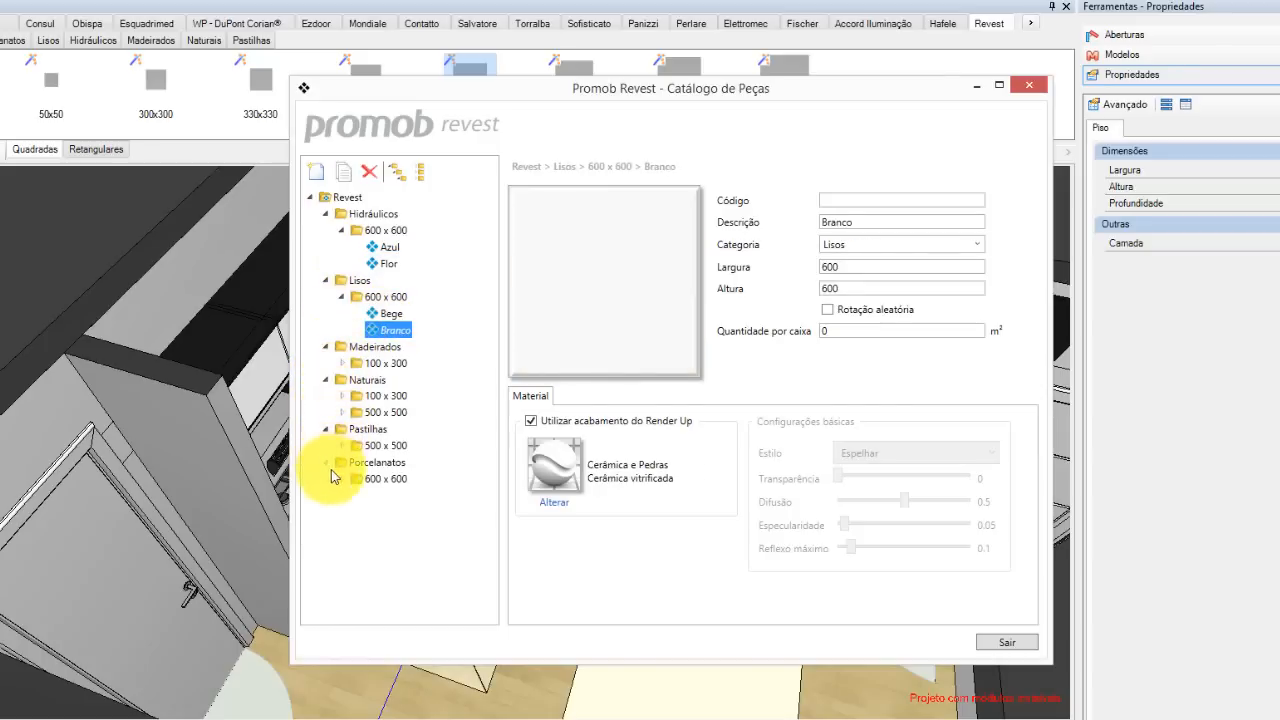
left_click(342, 445)
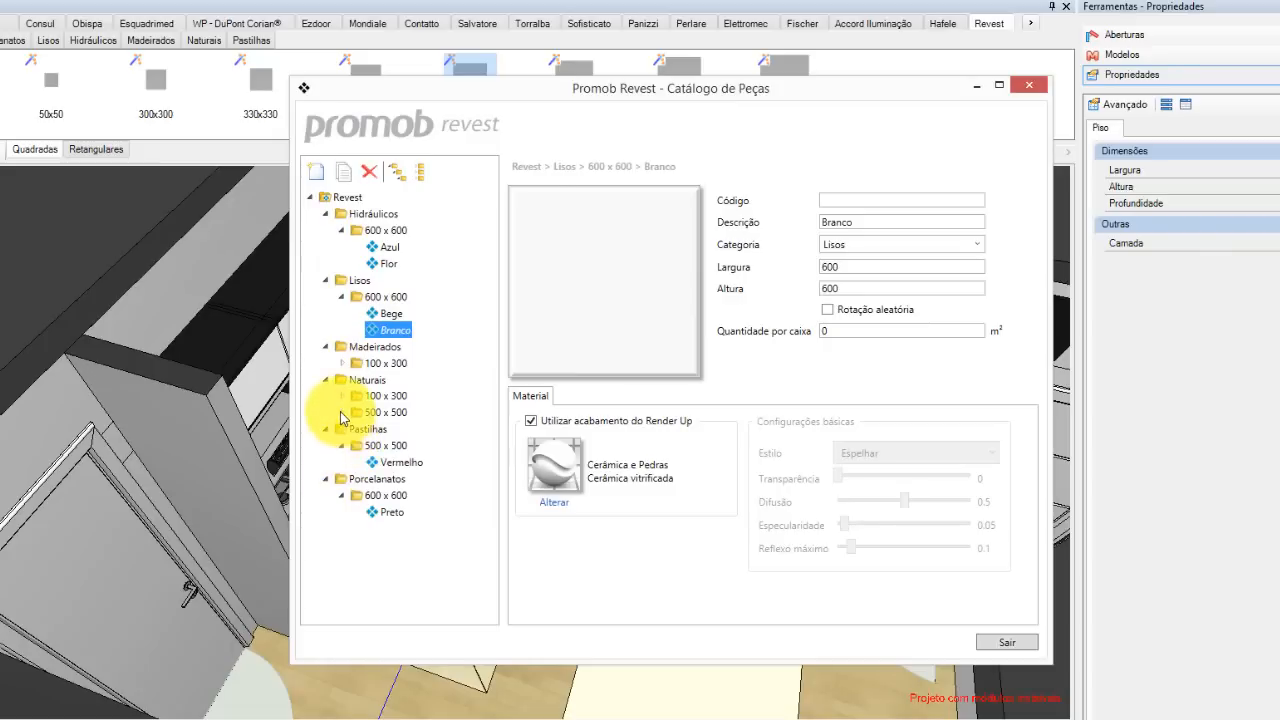
left_click(342, 396)
left_click(343, 429)
left_click(391, 412)
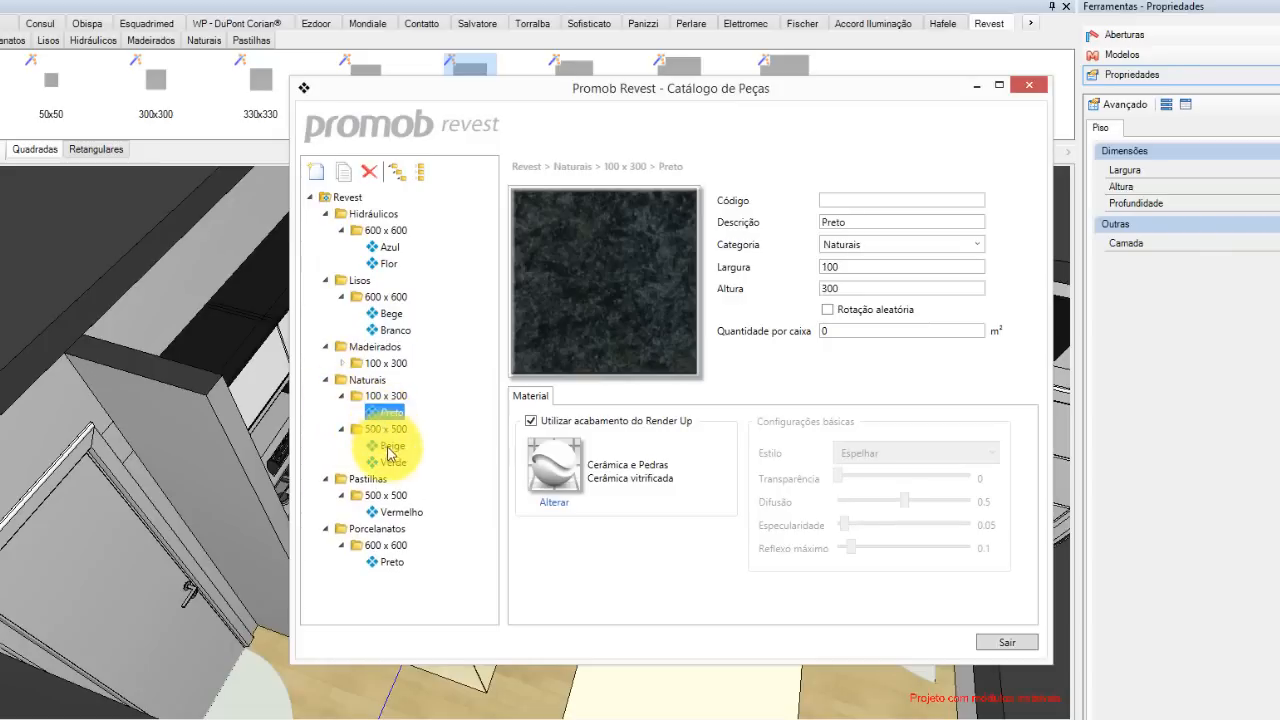
left_click(392, 445)
left_click(393, 462)
left_click(389, 512)
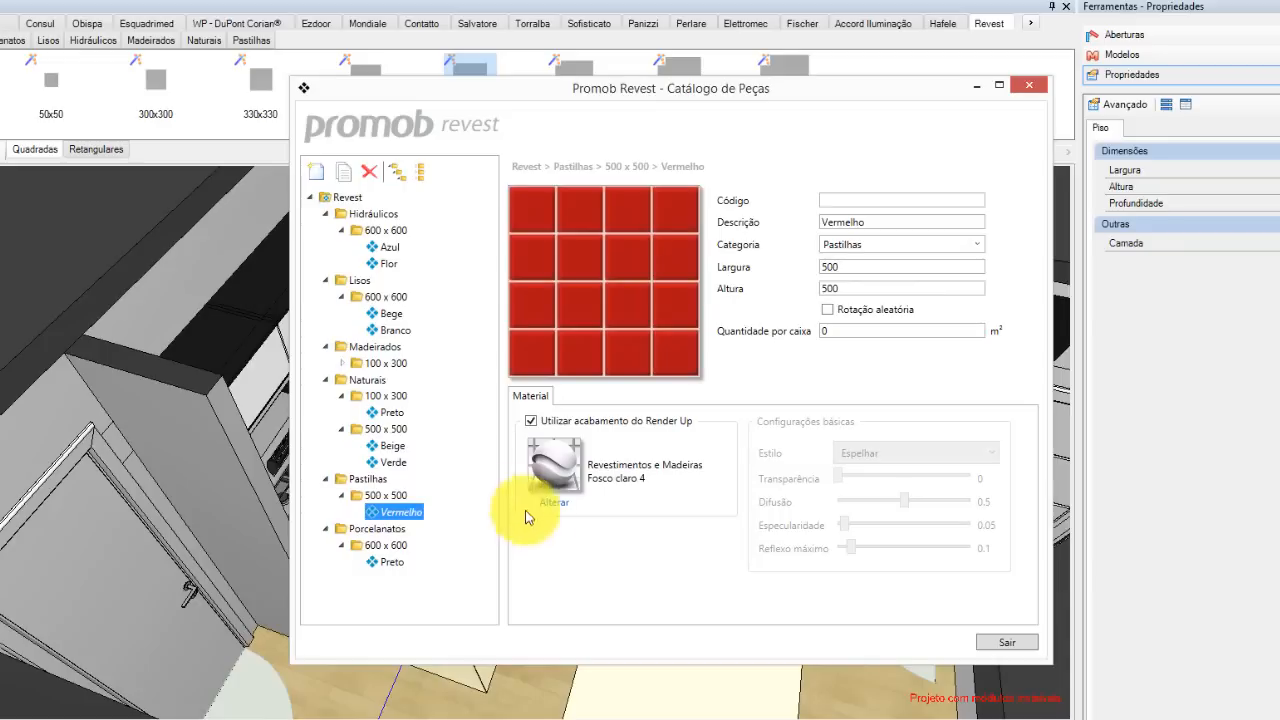
left_click(1004, 646)
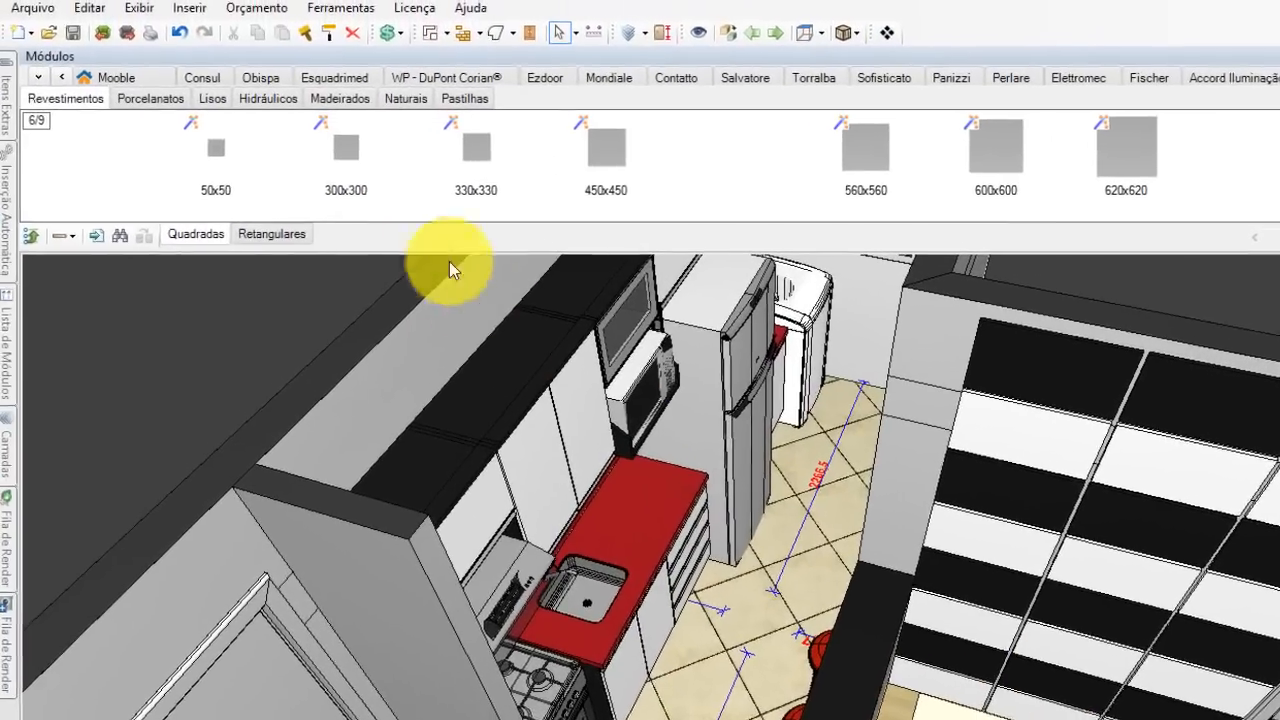
Insert the Preto 100 x 300 piece from the Naturais category on the cream rectangular floor area as a Tabeira
left_click(8, 41)
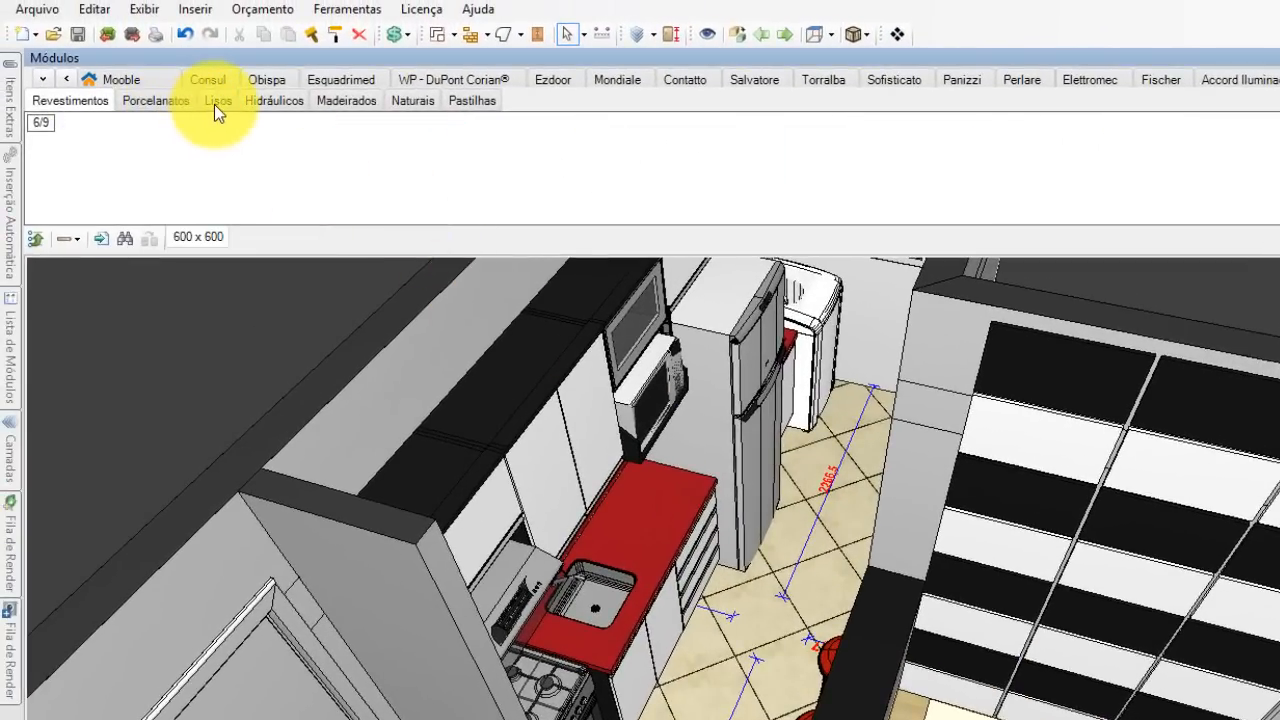
left_click(214, 104)
left_click(278, 104)
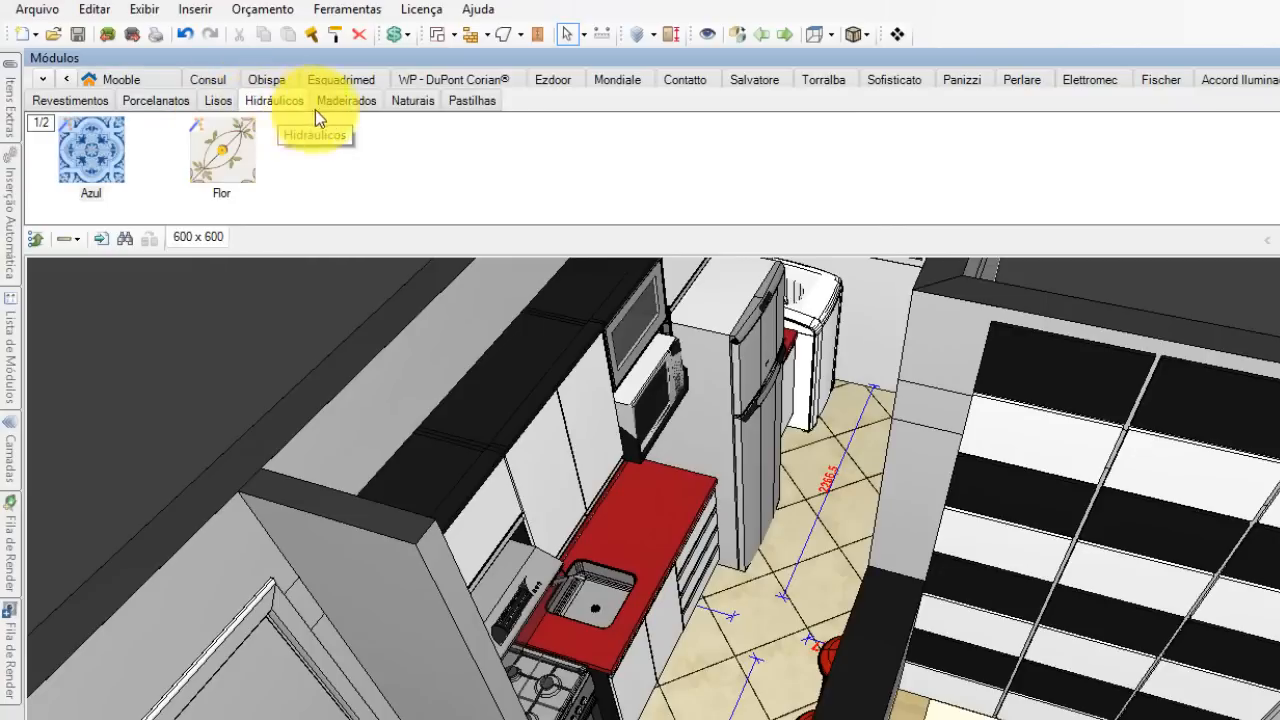
left_click(350, 103)
left_click(412, 101)
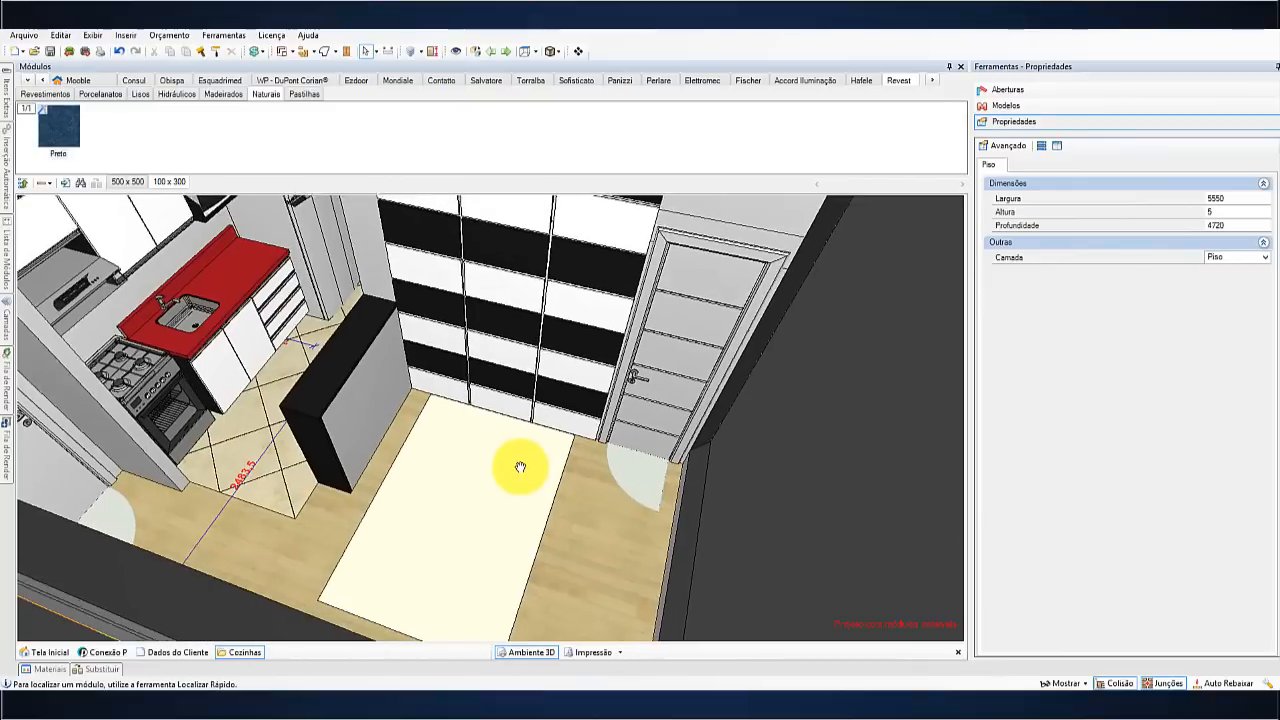
left_click_drag(57, 122, 509, 487)
left_click(714, 357)
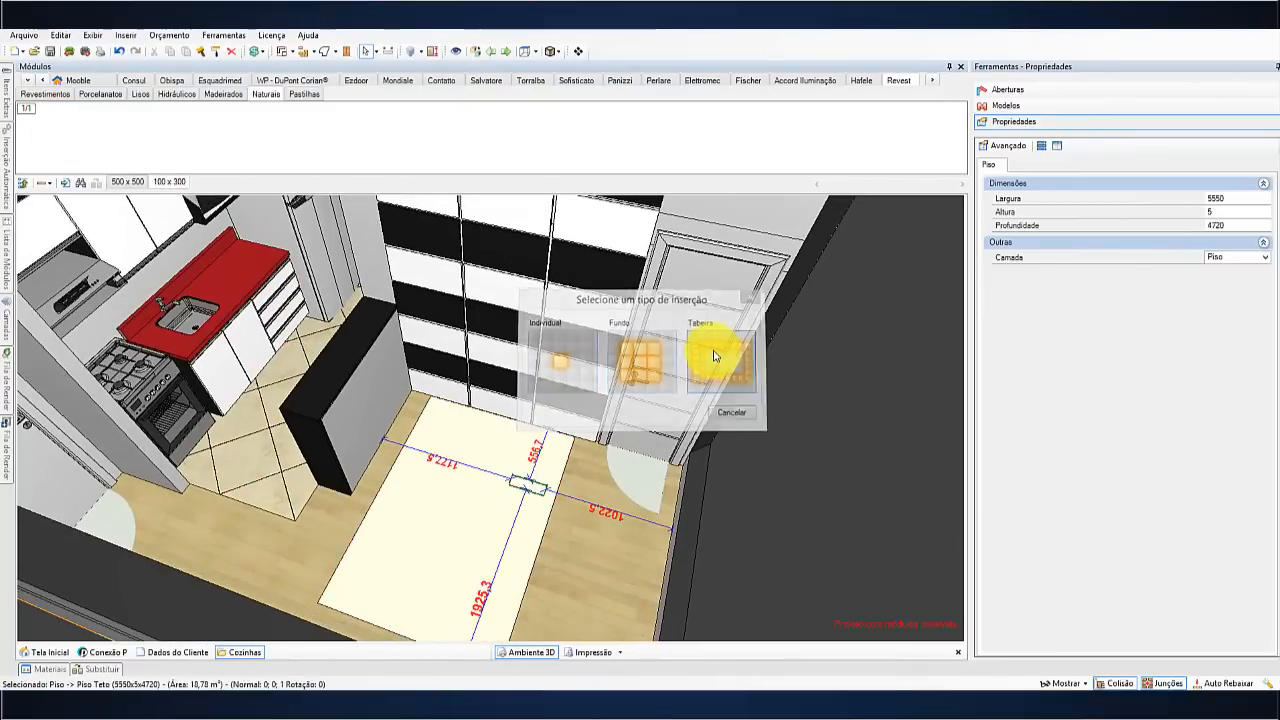
Set the border's corners to Diagonal and its edges to Duas quebras, applying each option to all of them
left_click(649, 298)
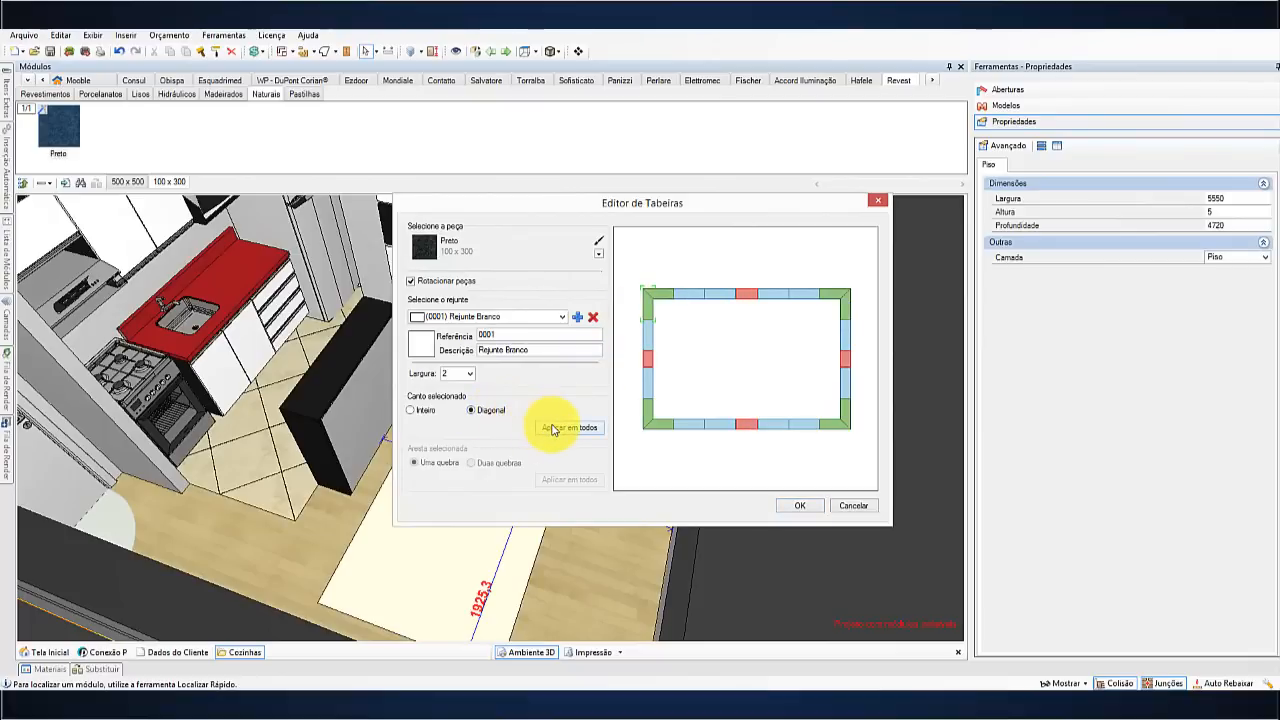
left_click(649, 368)
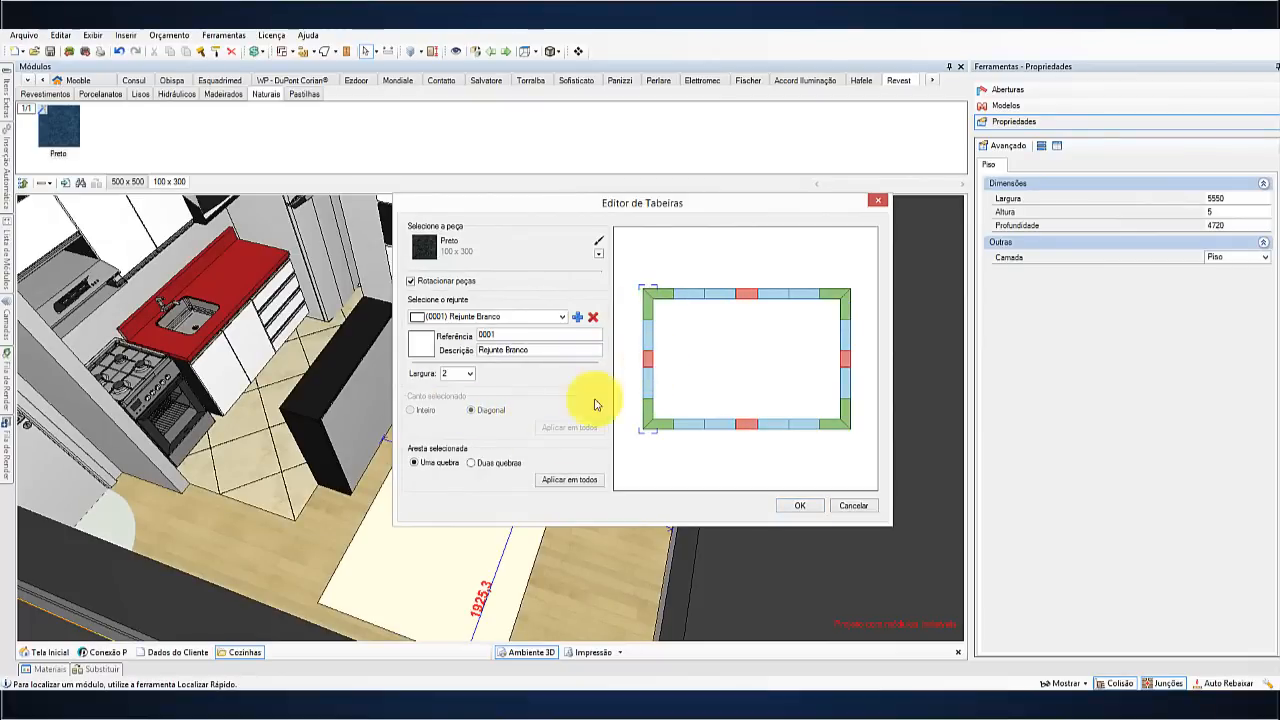
left_click(510, 466)
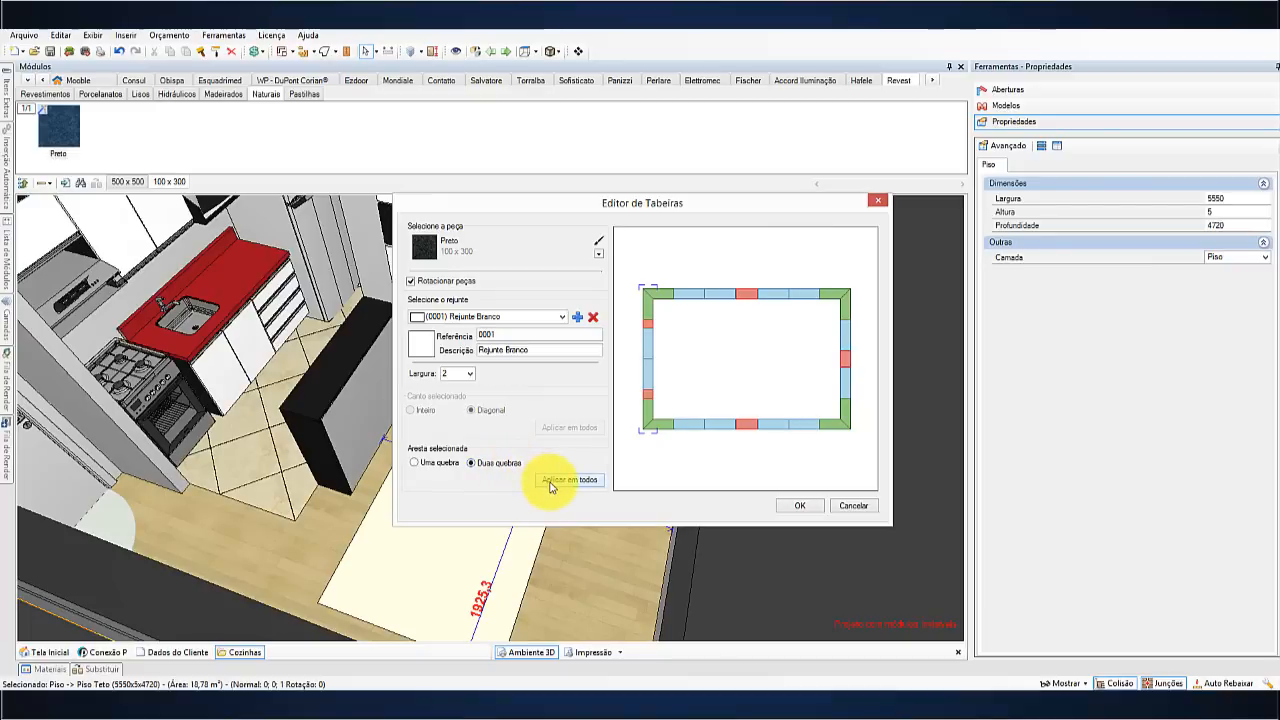
left_click(549, 482)
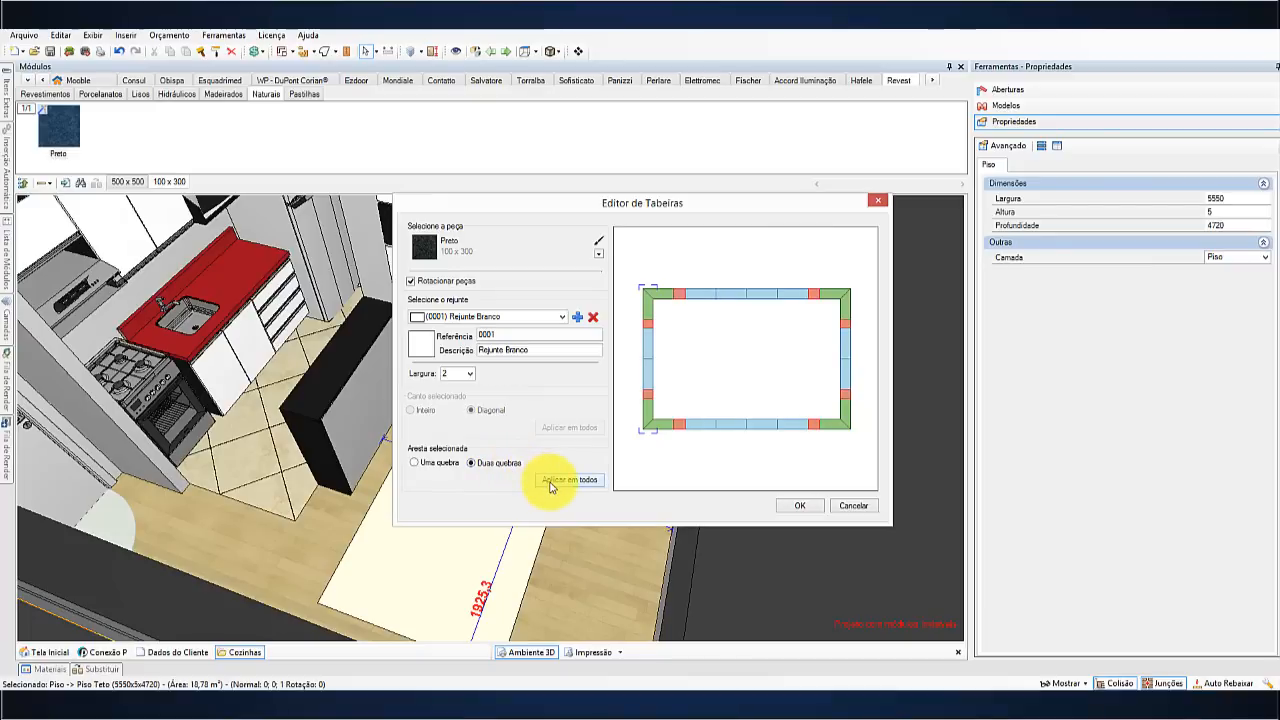
Keep the Rejunte Branco grout at width 2 for the border and apply it around the cream floor area
left_click(562, 317)
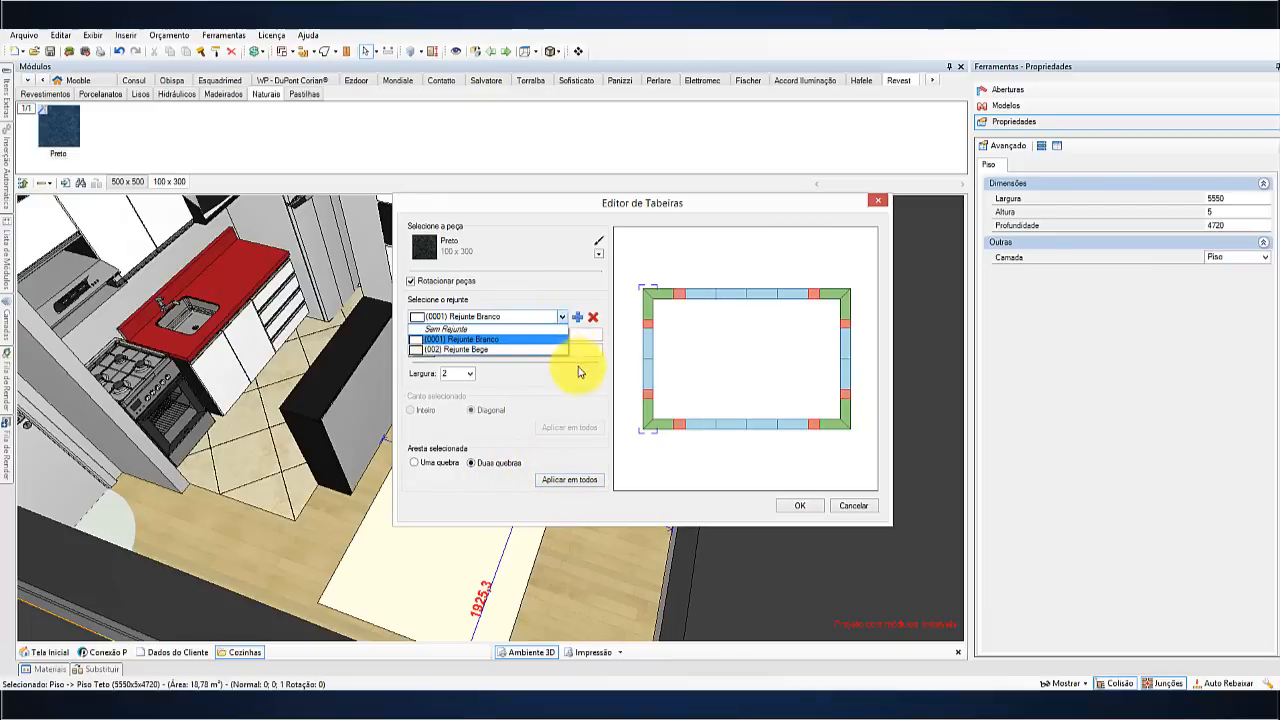
left_click(585, 381)
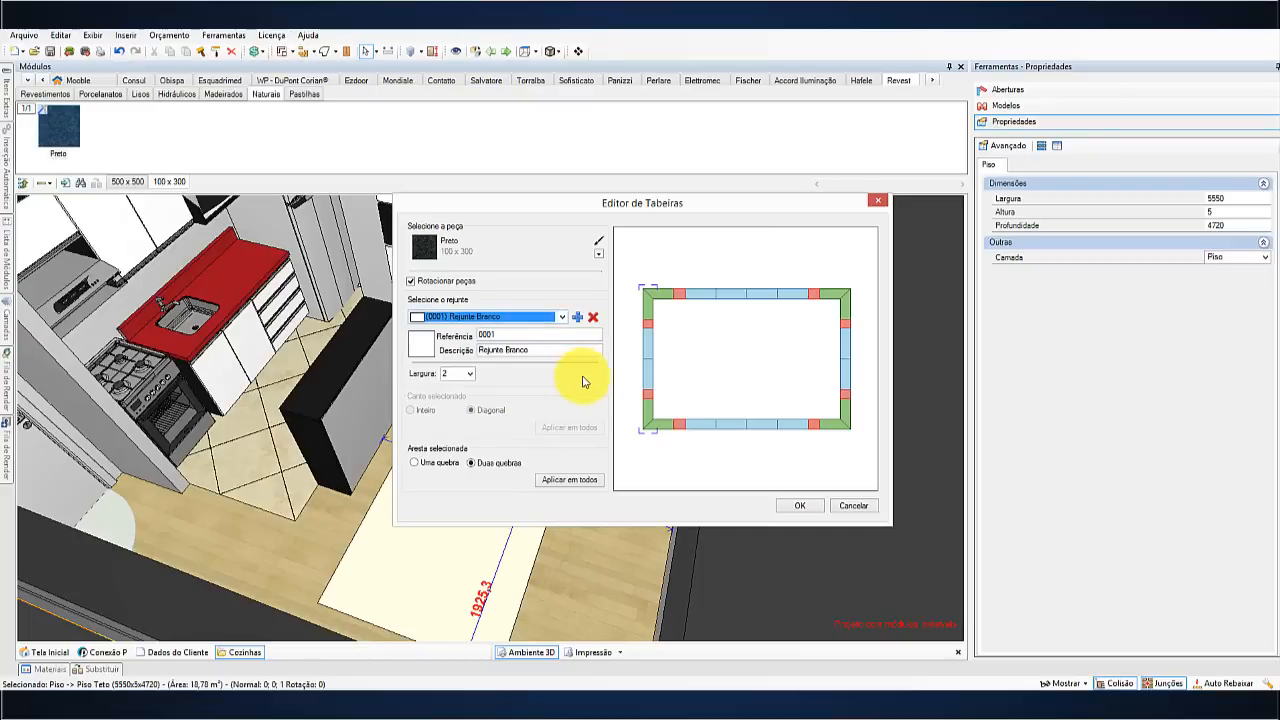
left_click(797, 505)
Open the project's budget
mouse_move(337, 246)
middle_mouse_down()
mouse_move(326, 351)
mouse_move(371, 249)
mouse_move(330, 223)
middle_mouse_up()
left_click(261, 53)
left_click(457, 123)
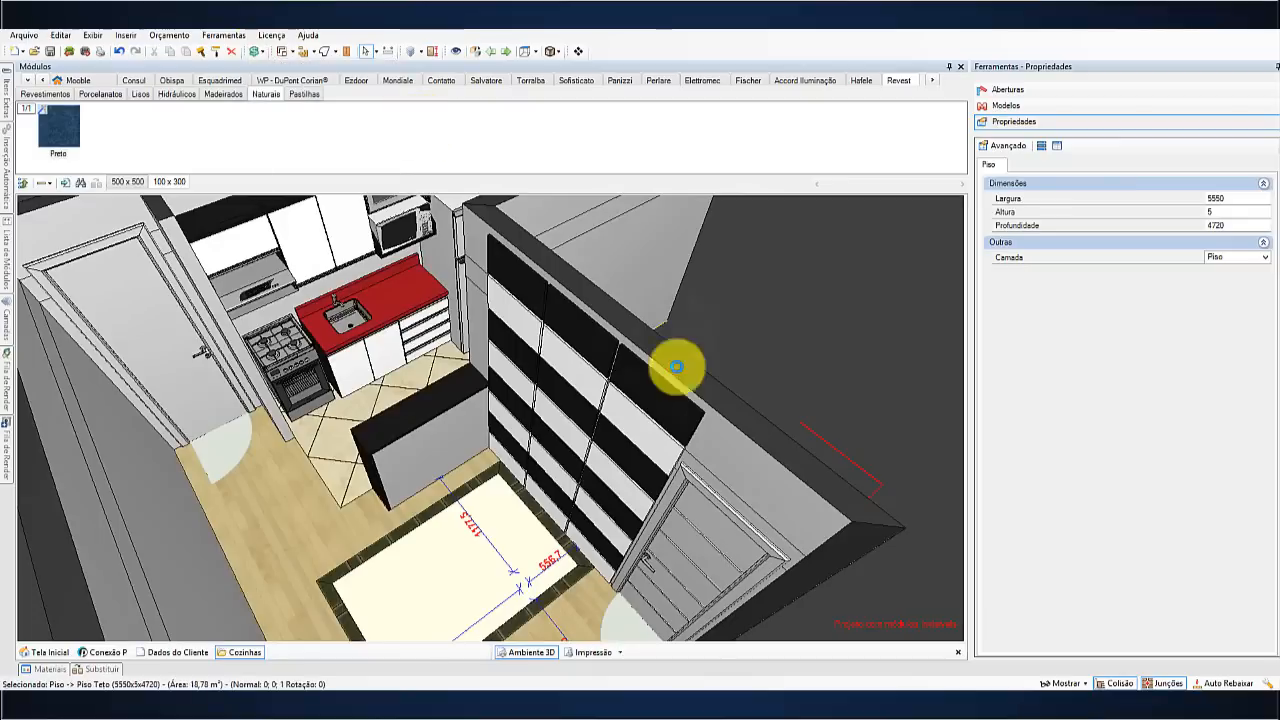
left_click(686, 415)
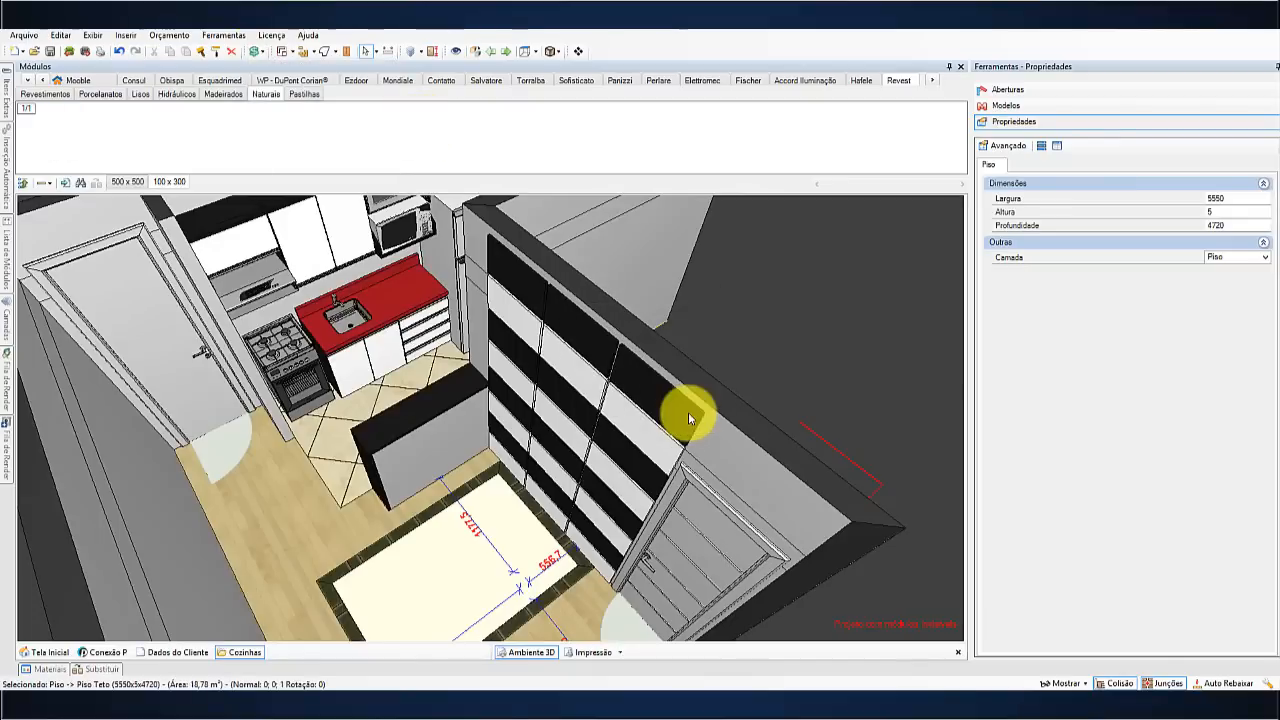